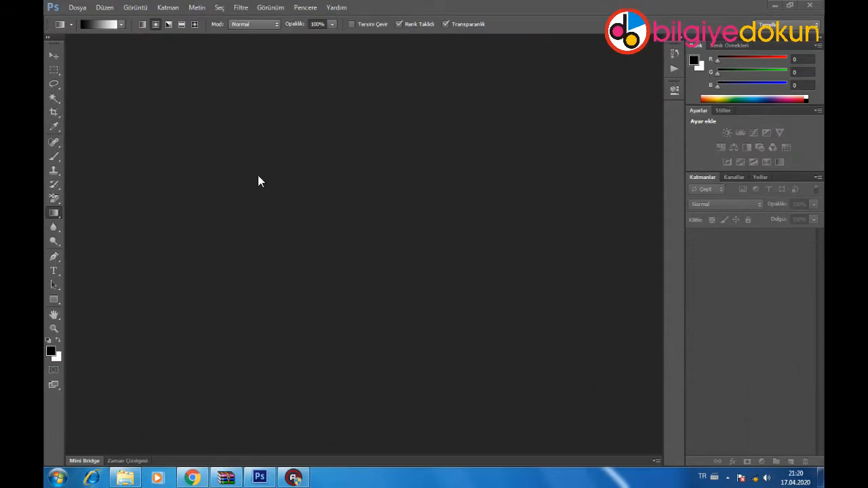
Open the portrait photo 2887 from the desktop.
click(77, 8)
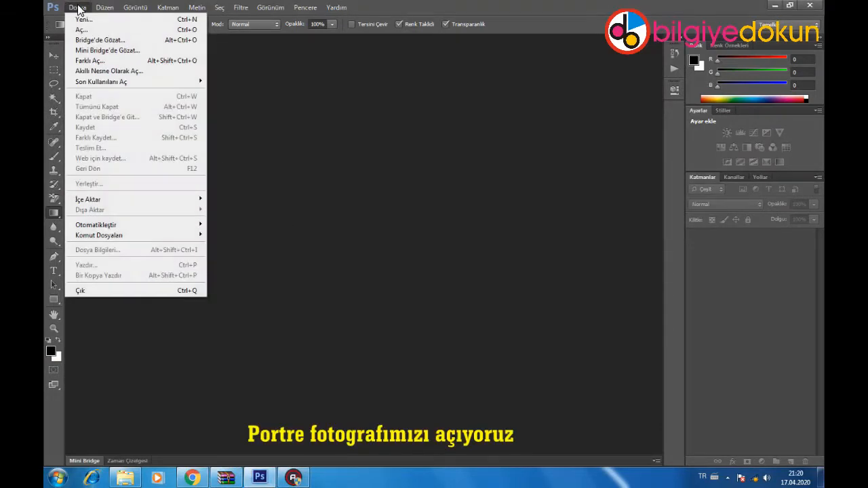
click(84, 33)
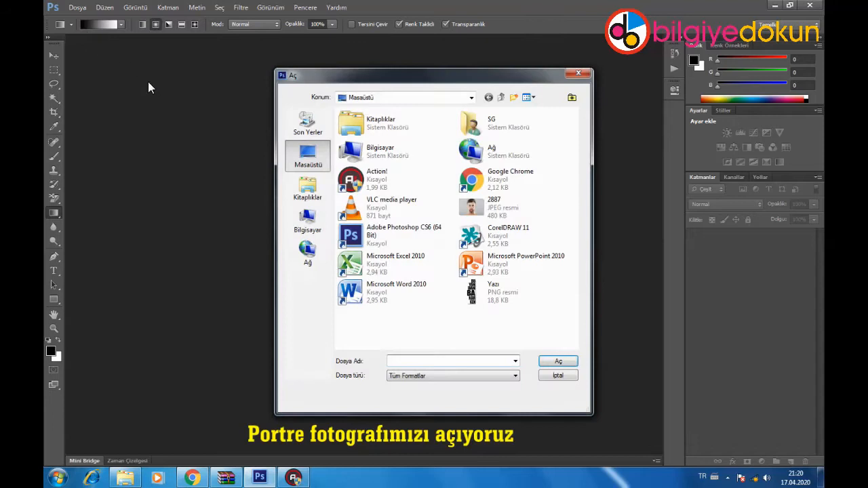
click(473, 208)
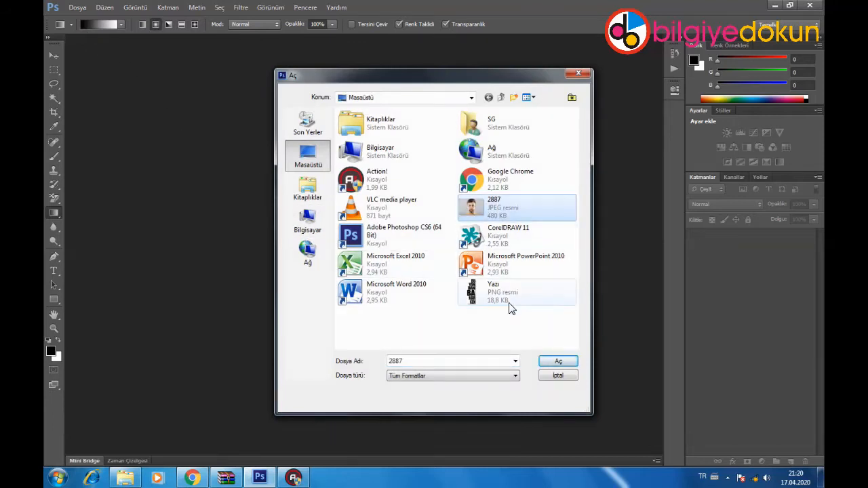
click(557, 362)
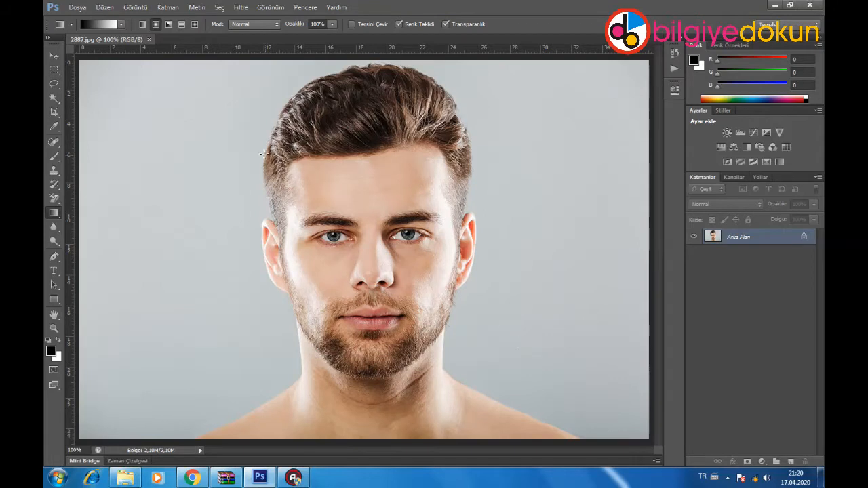
Select the entire grey background around the man with the Magic Wand at tolerance 20, adding the lower corner areas to the selection.
click(49, 98)
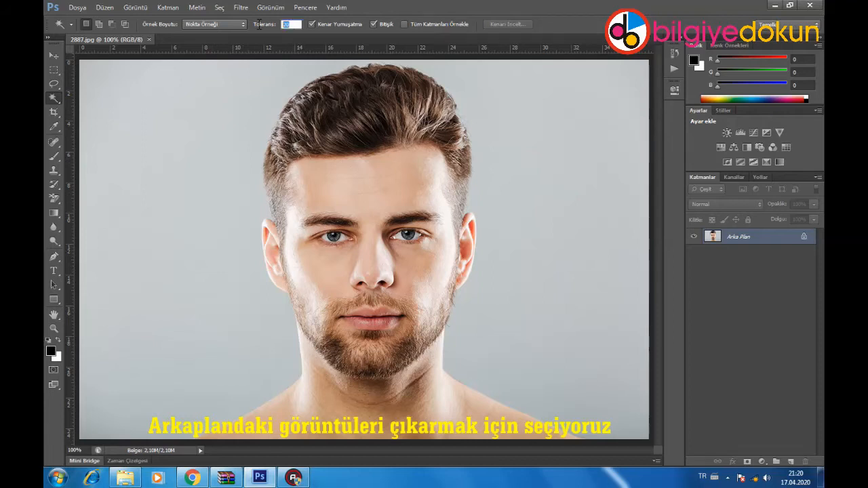
click(232, 335)
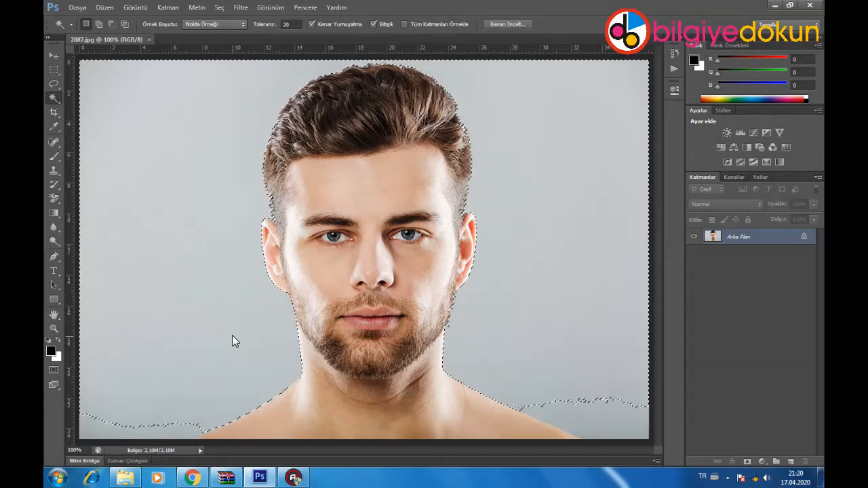
click(164, 433)
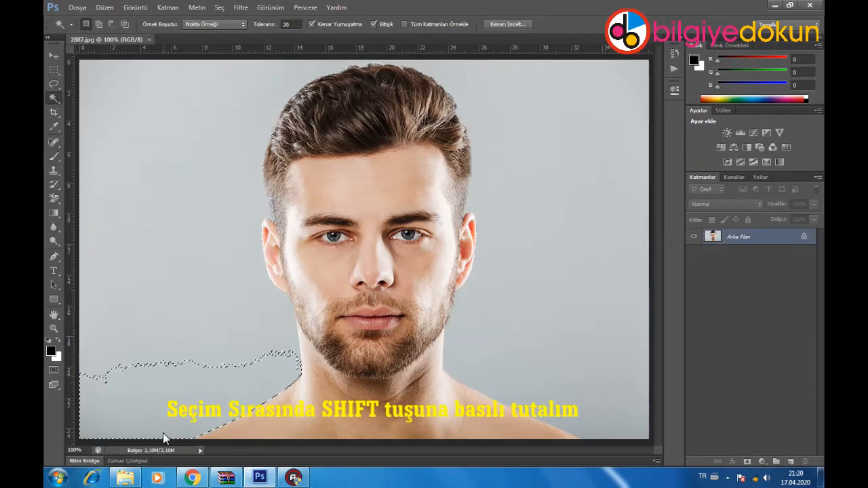
shift+click(206, 312)
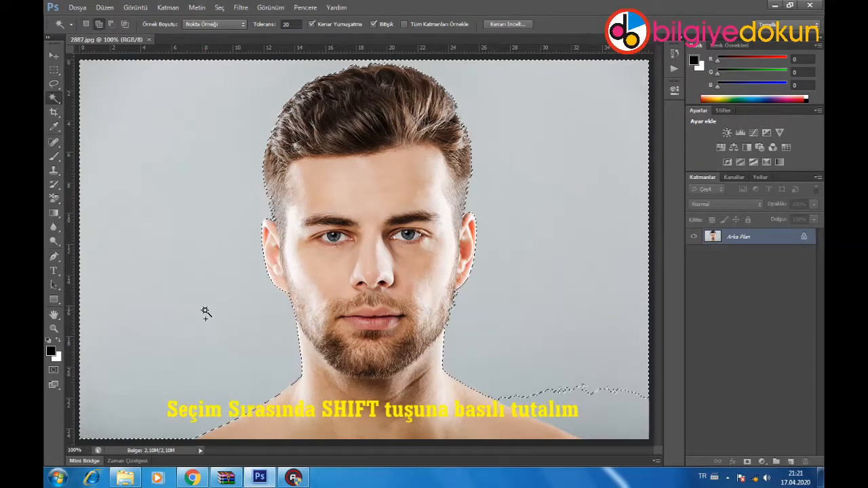
shift+click(575, 416)
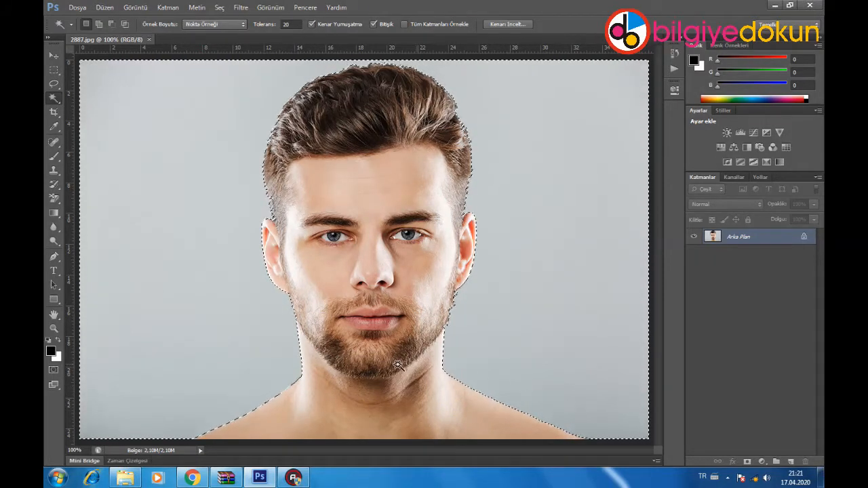
Enter Quick Mask mode and brush black over the unmasked hair edge above the ear on the photo's left side.
click(53, 371)
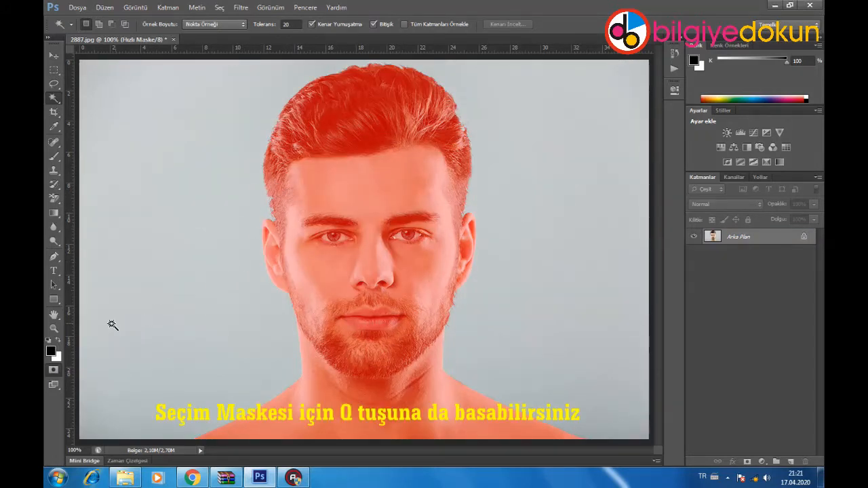
click(58, 328)
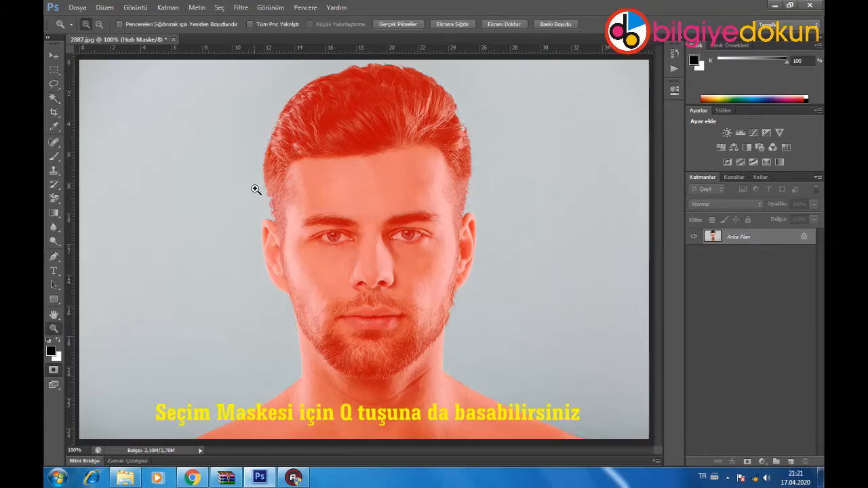
drag(259, 182, 294, 236)
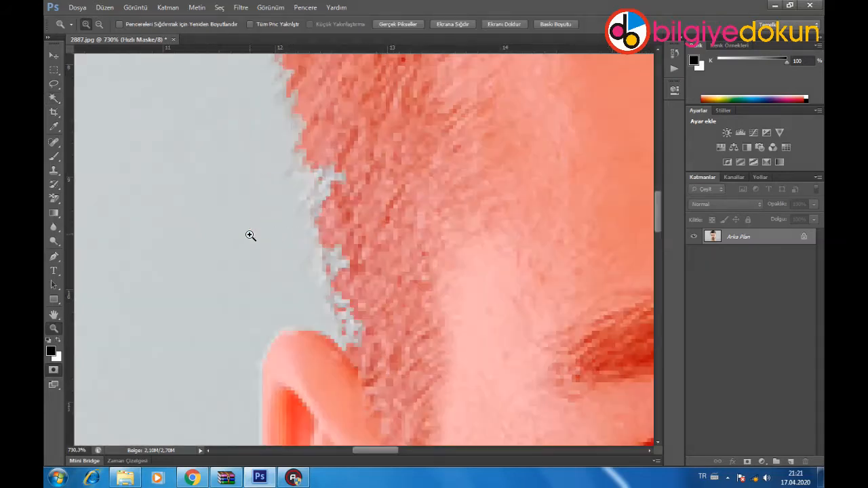
click(53, 160)
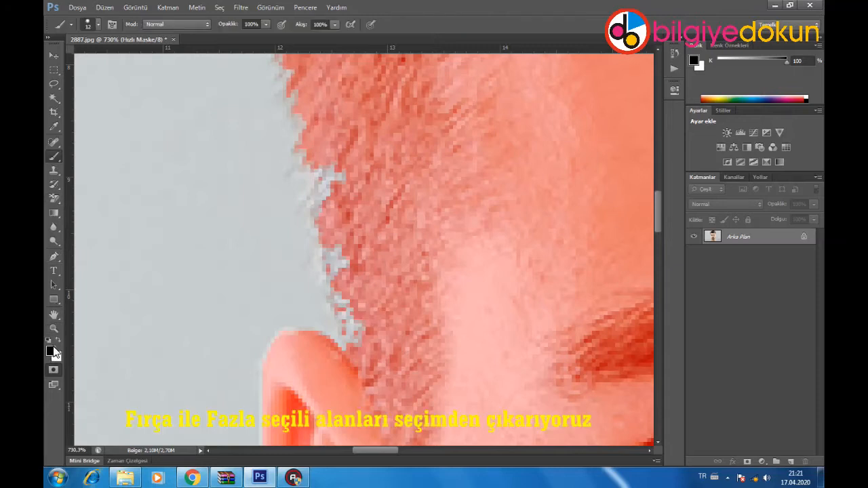
mouse_move(354, 197)
mouse_down()
mouse_move(342, 172)
mouse_move(340, 219)
mouse_move(360, 317)
mouse_move(377, 346)
mouse_move(394, 283)
mouse_move(318, 105)
mouse_move(322, 129)
mouse_up()
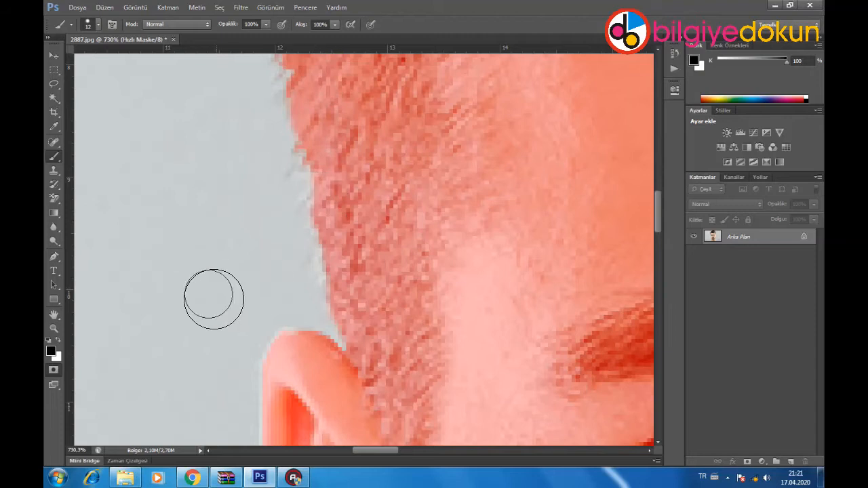
Brush black over the unmasked gaps along the upper hair edge on the photo's right side.
click(53, 328)
right_click(386, 304)
click(412, 322)
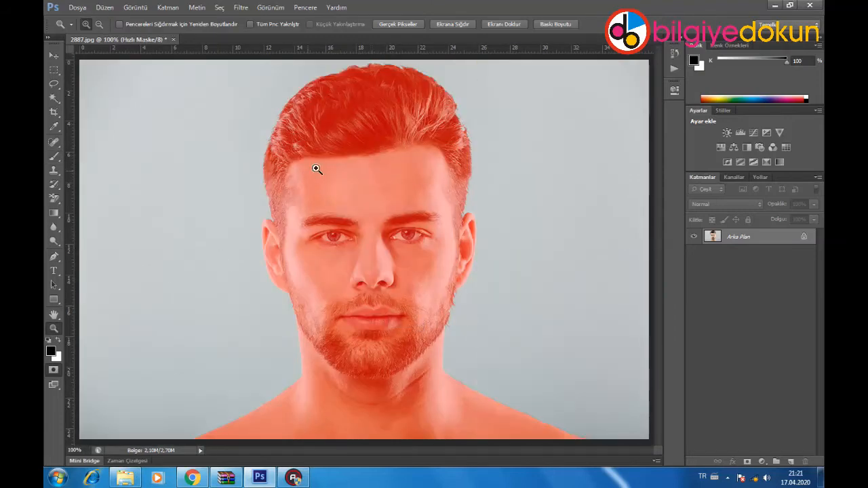
drag(451, 103, 508, 159)
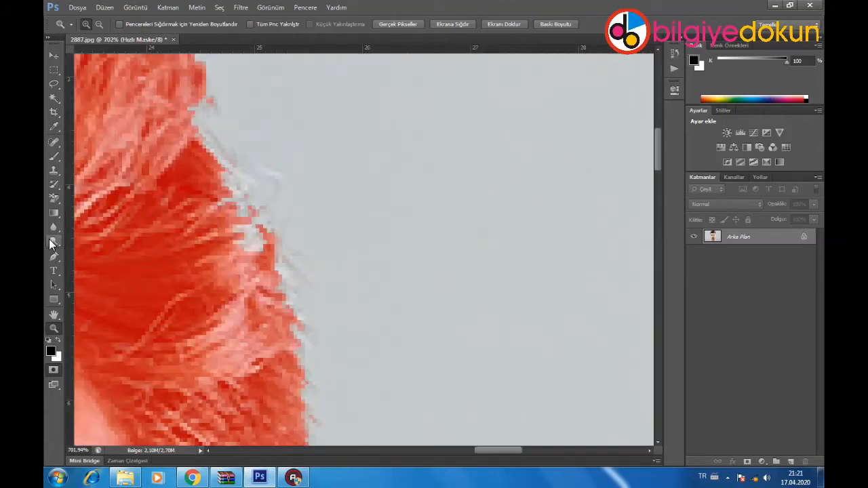
click(53, 160)
mouse_move(242, 253)
mouse_down()
mouse_move(206, 185)
mouse_move(246, 244)
mouse_move(260, 333)
mouse_move(221, 208)
mouse_move(231, 191)
mouse_move(264, 281)
mouse_move(240, 329)
mouse_move(188, 371)
mouse_move(135, 354)
mouse_move(158, 353)
mouse_up()
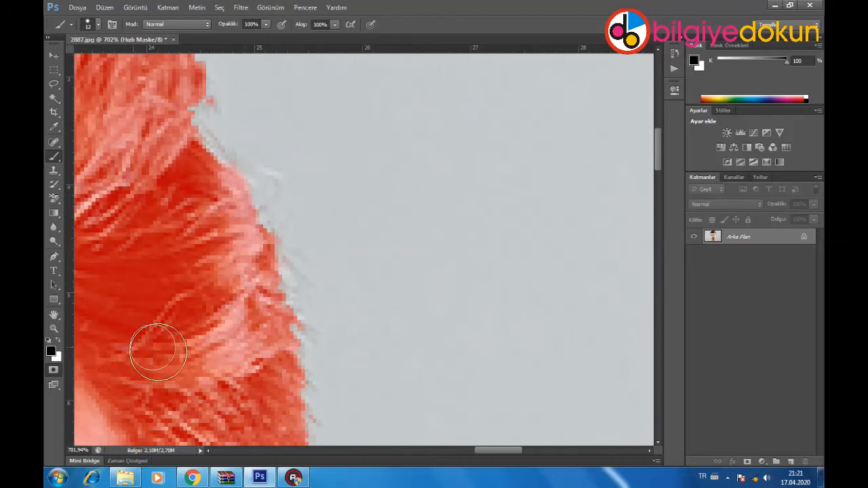
Examine the mask edge around the ears, jaw, neck and side hair for remaining gaps.
drag(254, 373, 345, 101)
mouse_move(382, 343)
mouse_down()
mouse_move(444, 48)
mouse_move(405, 89)
mouse_up()
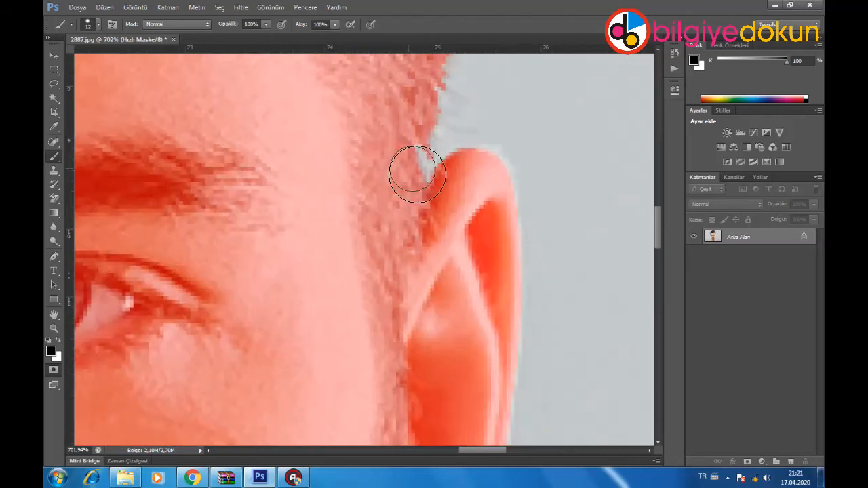
drag(375, 409, 348, 240)
drag(312, 421, 358, 273)
drag(344, 348, 384, 209)
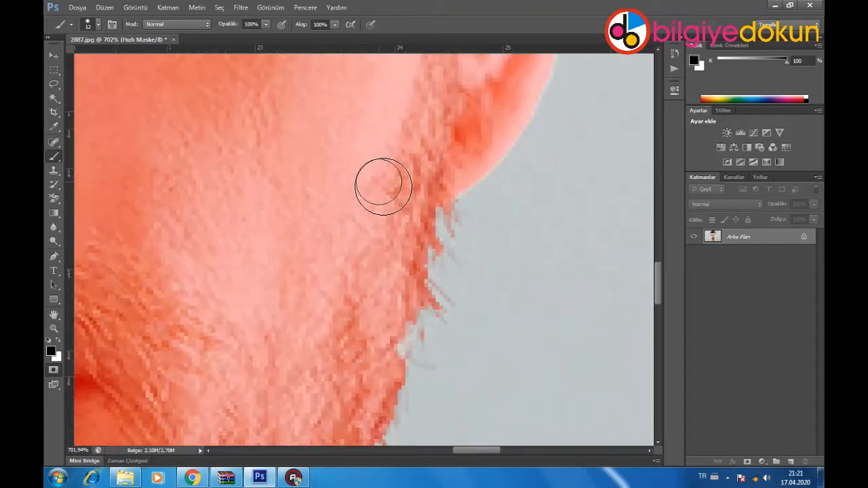
mouse_move(393, 307)
mouse_down()
mouse_move(385, 352)
mouse_move(378, 291)
mouse_move(423, 193)
mouse_move(480, 160)
mouse_up()
drag(360, 235, 592, 231)
mouse_move(358, 218)
mouse_down()
mouse_move(536, 246)
mouse_move(604, 234)
mouse_up()
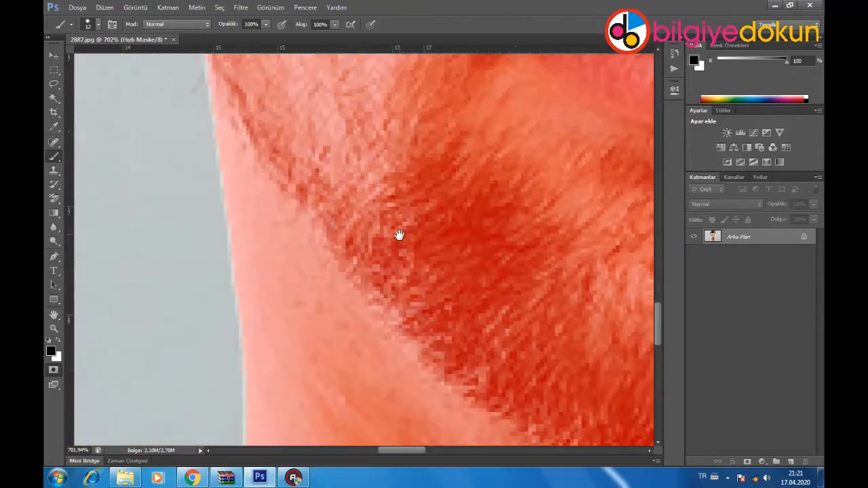
drag(399, 235, 452, 351)
drag(390, 195, 465, 394)
drag(359, 153, 452, 367)
mouse_move(388, 182)
mouse_down()
mouse_move(394, 299)
mouse_move(398, 293)
mouse_up()
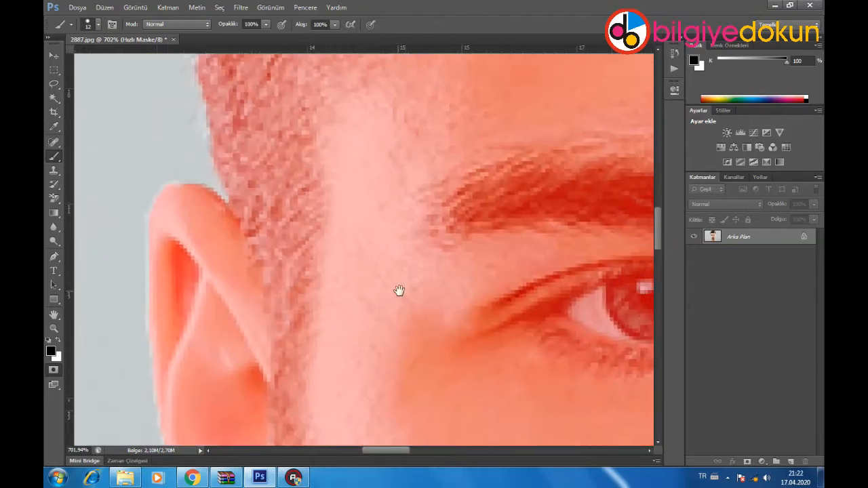
Exit Quick Mask mode and invert the resulting selection so that it covers the man.
click(54, 328)
right_click(296, 319)
click(326, 339)
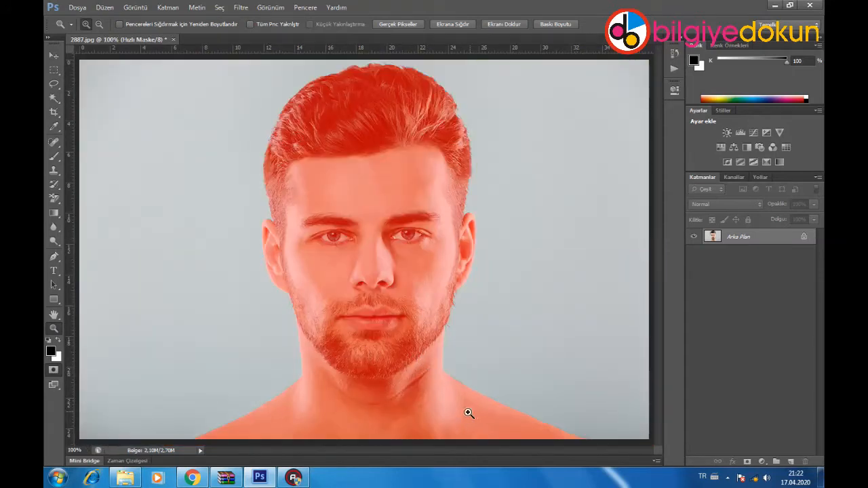
click(48, 370)
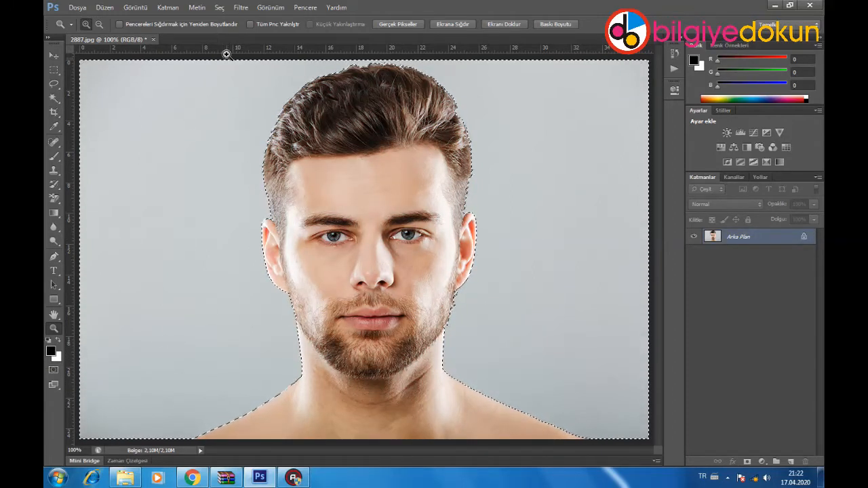
click(219, 7)
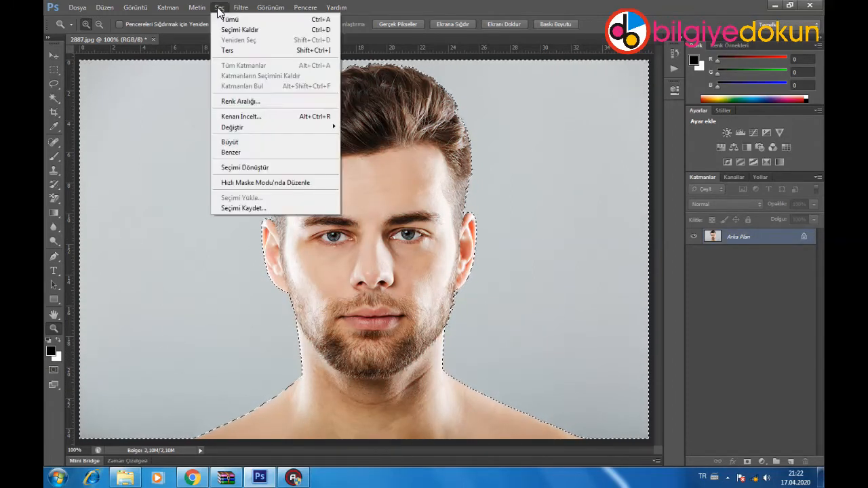
click(216, 50)
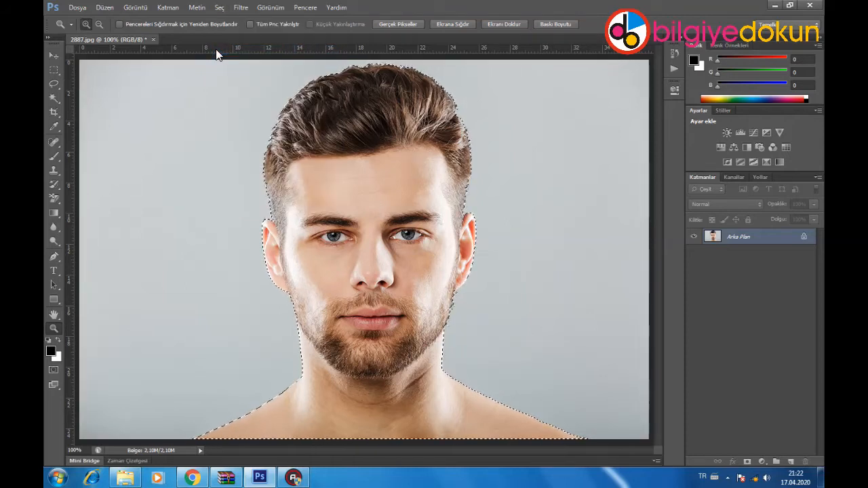
Contract the selection around the man.
click(221, 7)
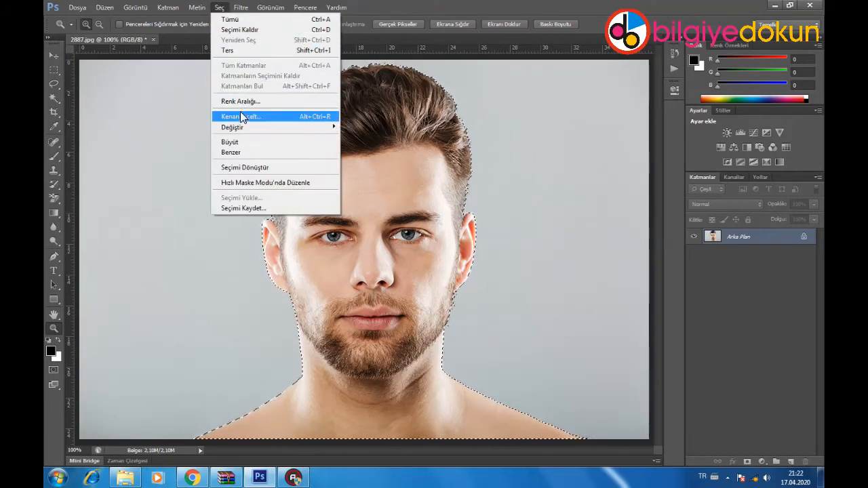
mouse_move(244, 127)
click(382, 158)
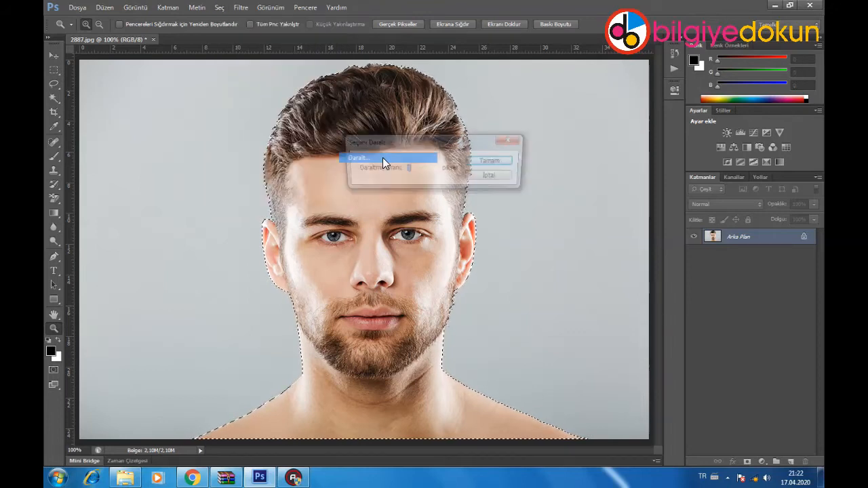
click(491, 162)
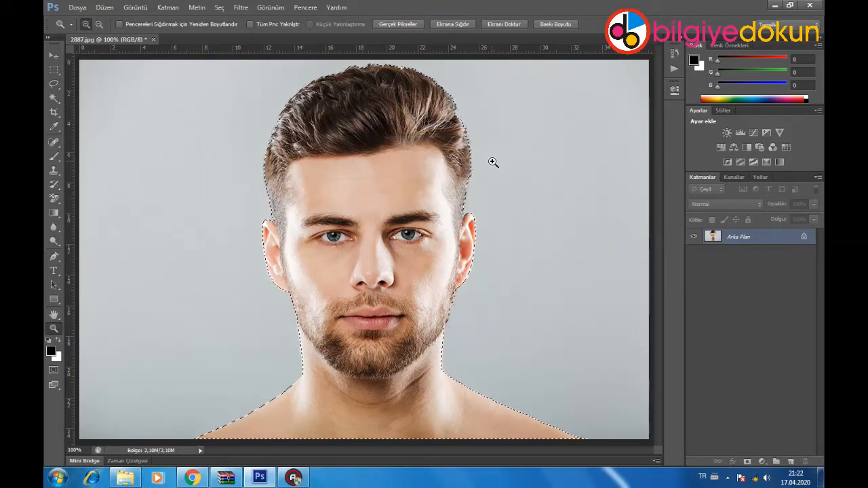
Feather the man's selection with a 1-pixel radius and copy the selected area.
click(218, 7)
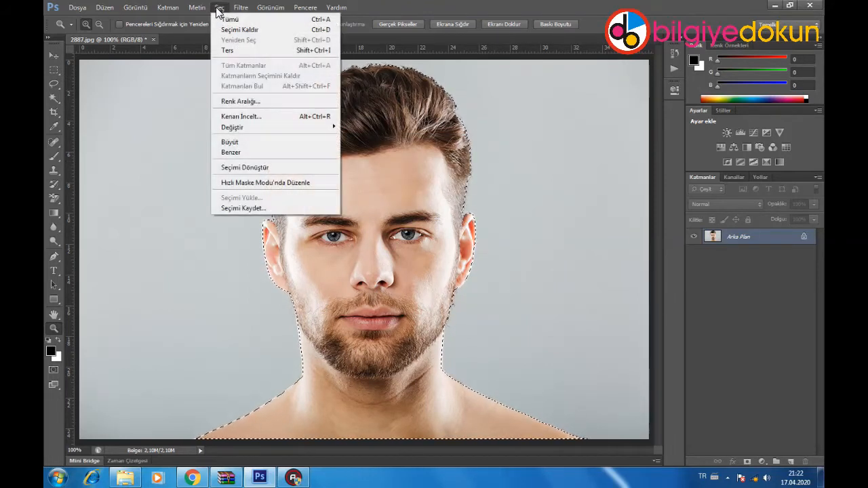
mouse_move(231, 127)
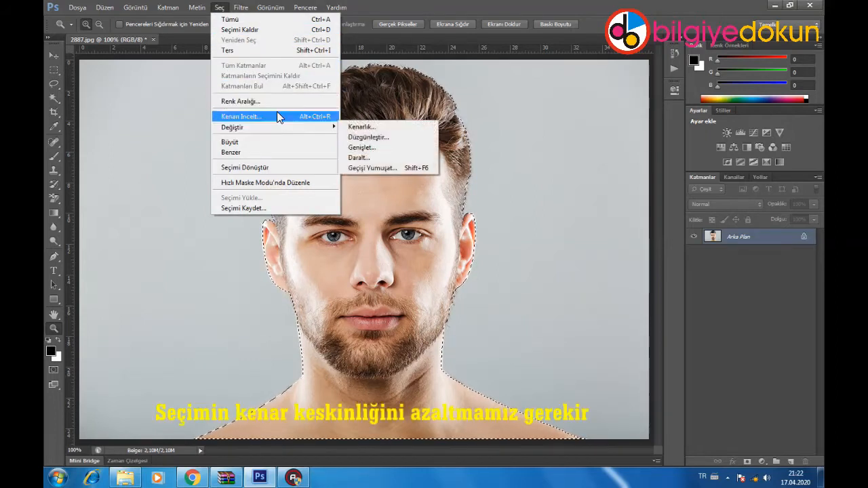
click(394, 167)
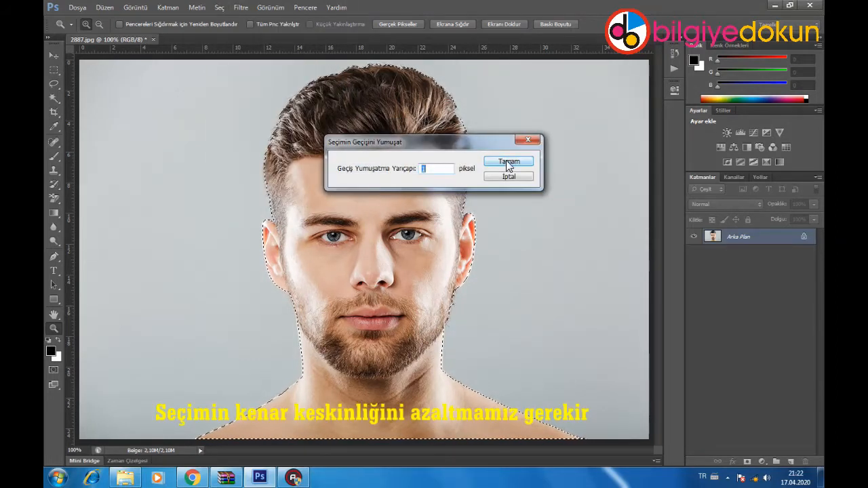
click(431, 167)
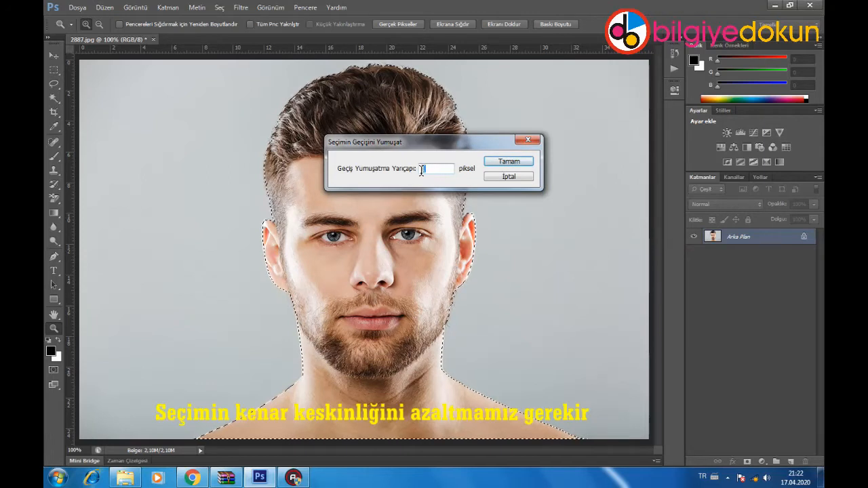
click(509, 161)
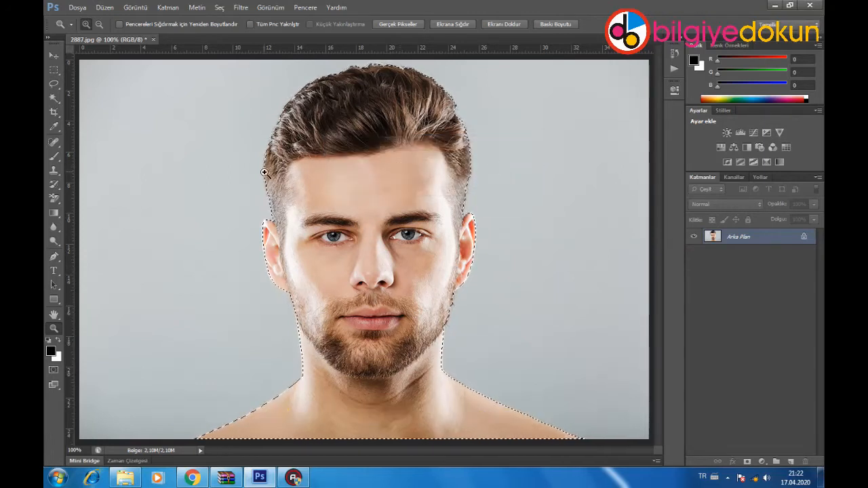
click(105, 8)
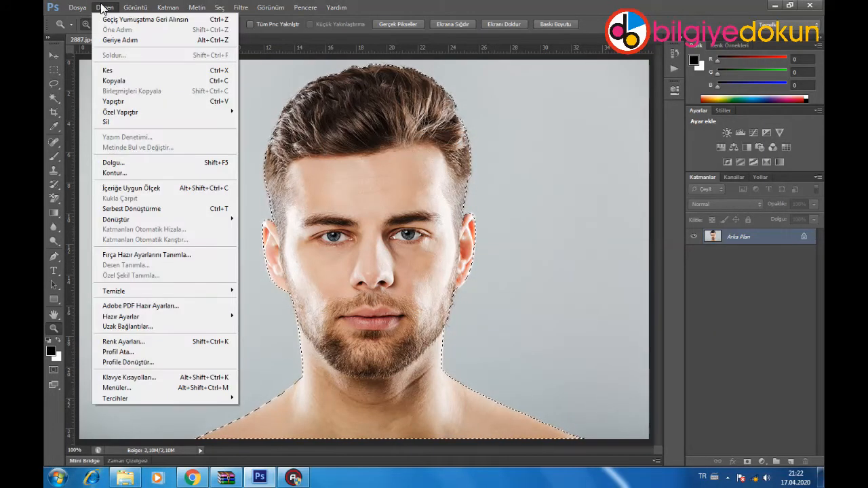
click(116, 83)
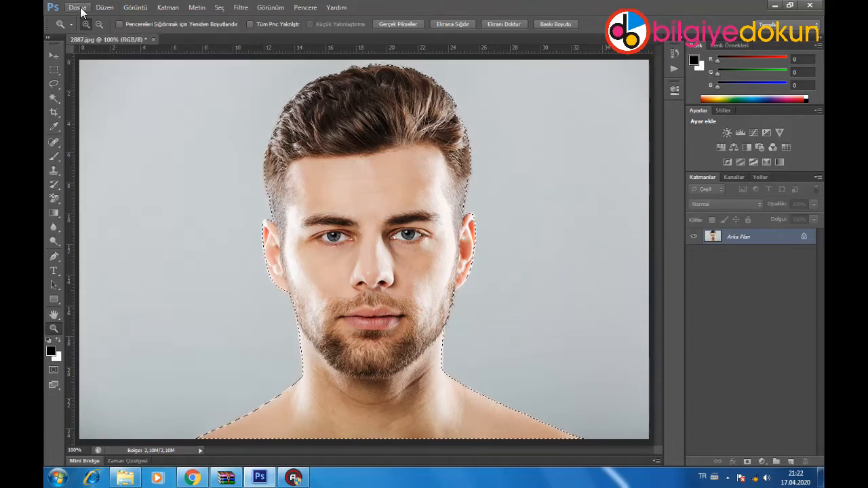
Create a new document 700 pixels wide and 700 pixels high.
click(78, 7)
click(85, 20)
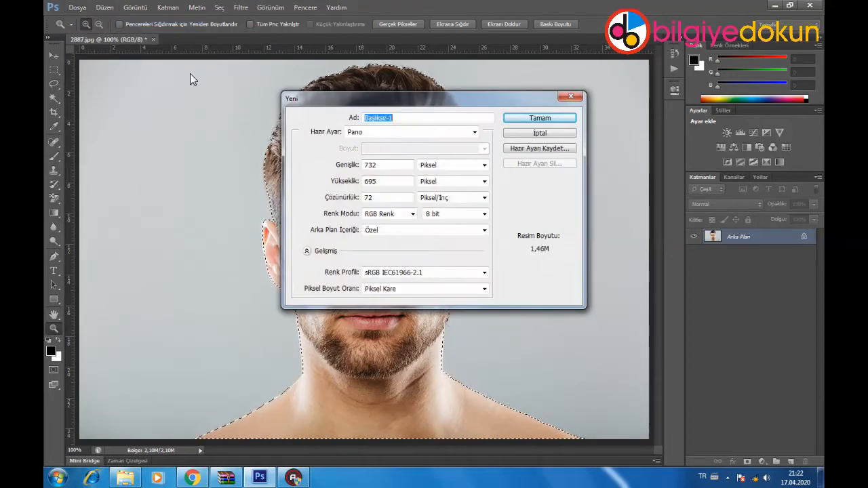
double_click(382, 165)
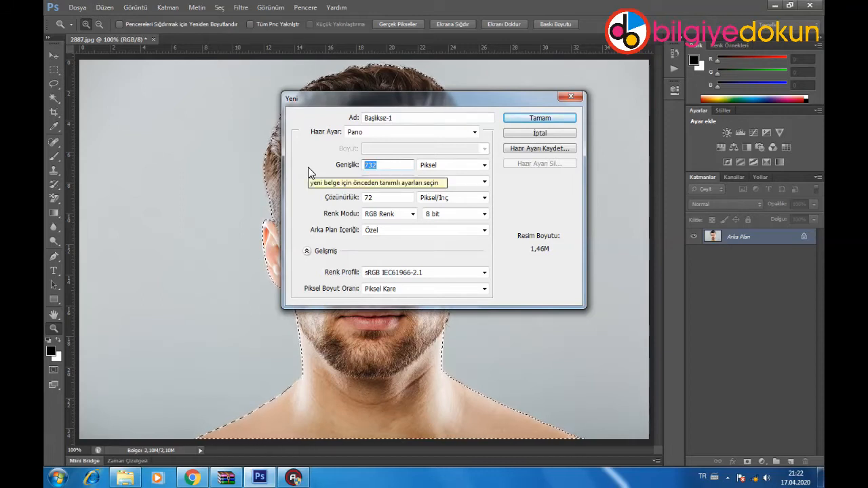
text(700)
key(Tab)
key(Tab)
text(700)
click(539, 119)
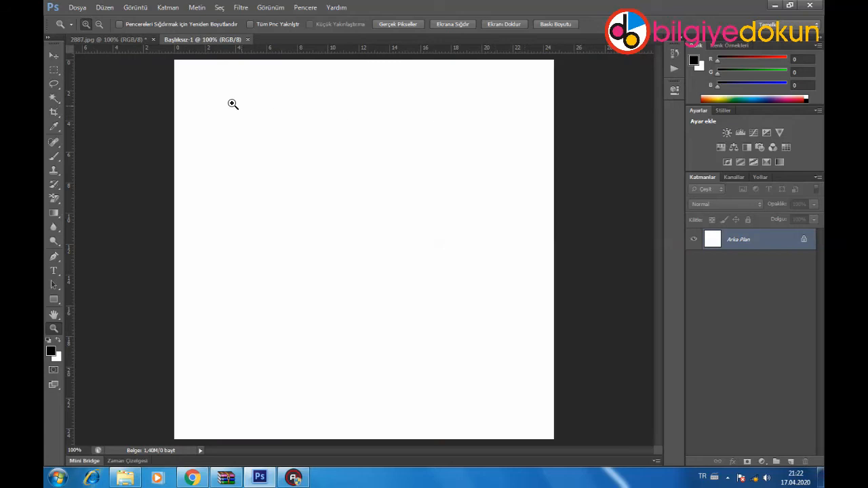
Paste the copied man into the new document and move him to the horizontal centre of the canvas.
click(116, 8)
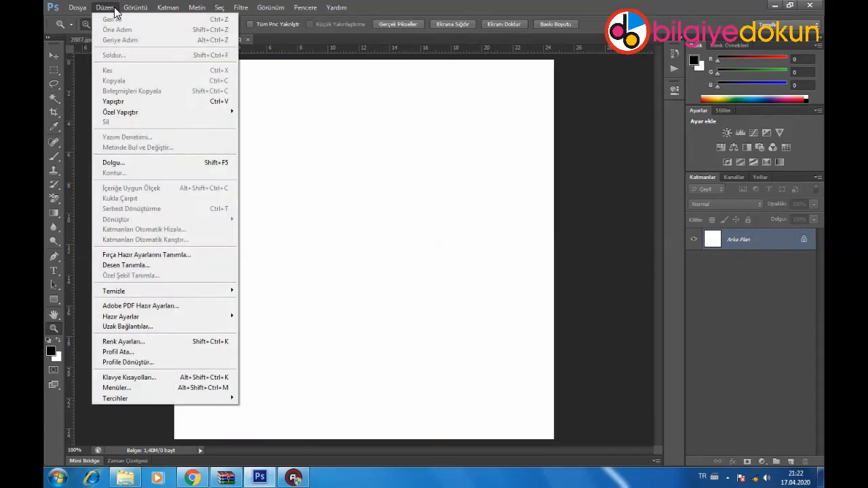
click(124, 102)
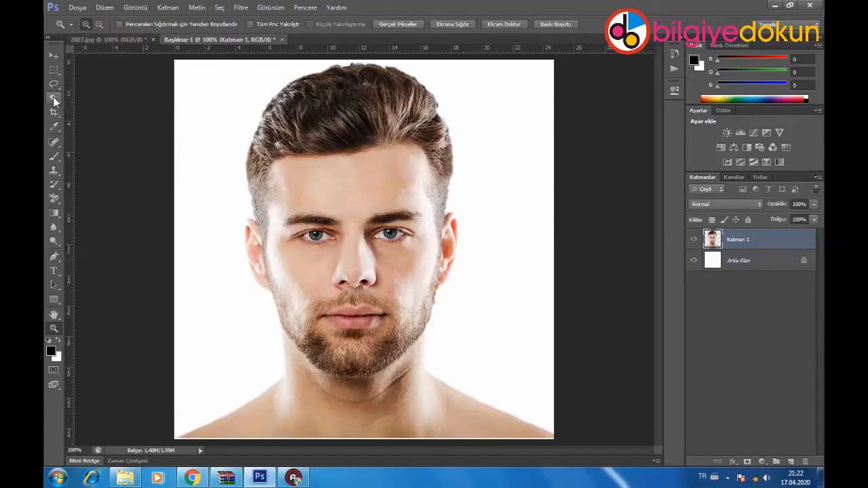
click(53, 57)
drag(346, 199, 350, 200)
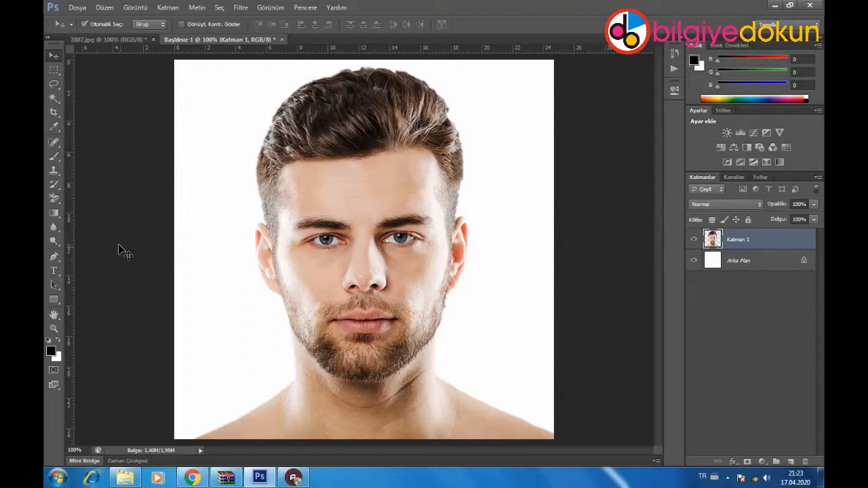
Place a vertical guide through the middle of the face and select the canvas half containing the viewer's left side of the face.
drag(67, 221, 365, 328)
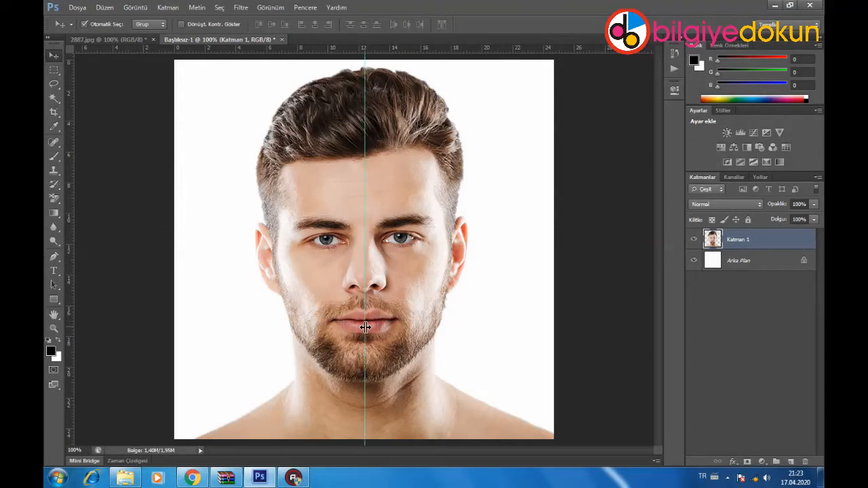
click(54, 70)
drag(170, 58, 365, 441)
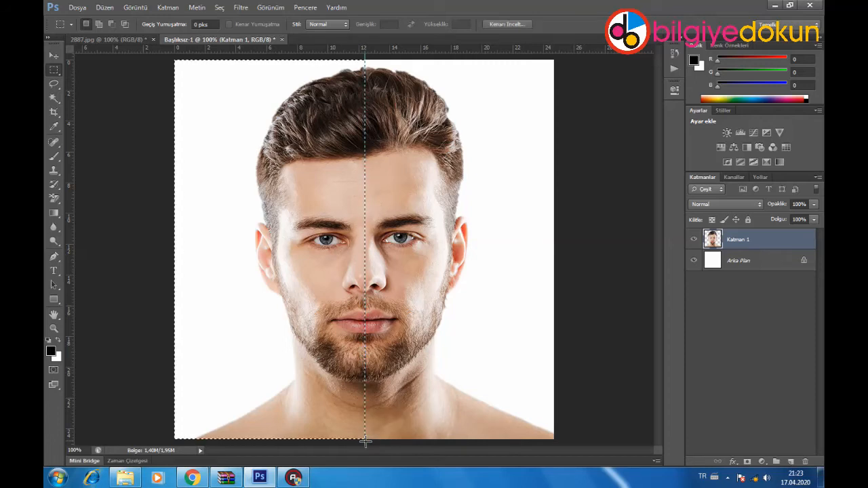
Transform the rectangular selection to 99.15% width, adjusting its edge at the centre guide.
right_click(236, 97)
click(306, 236)
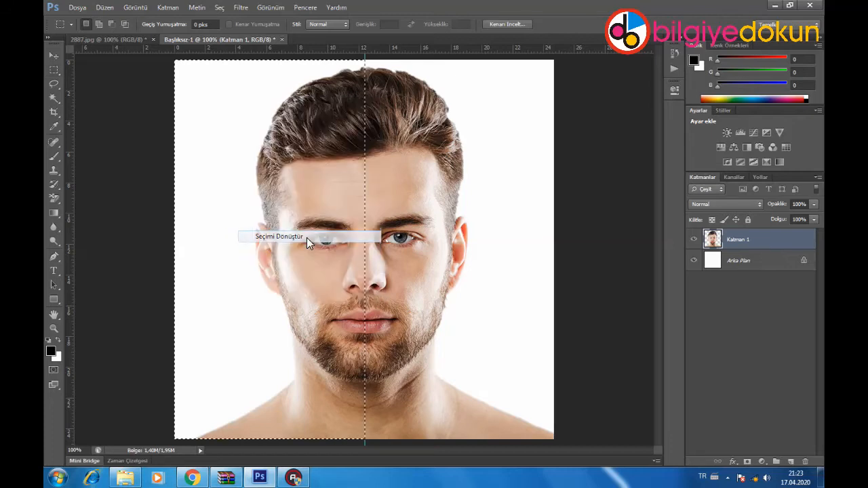
drag(365, 247, 363, 251)
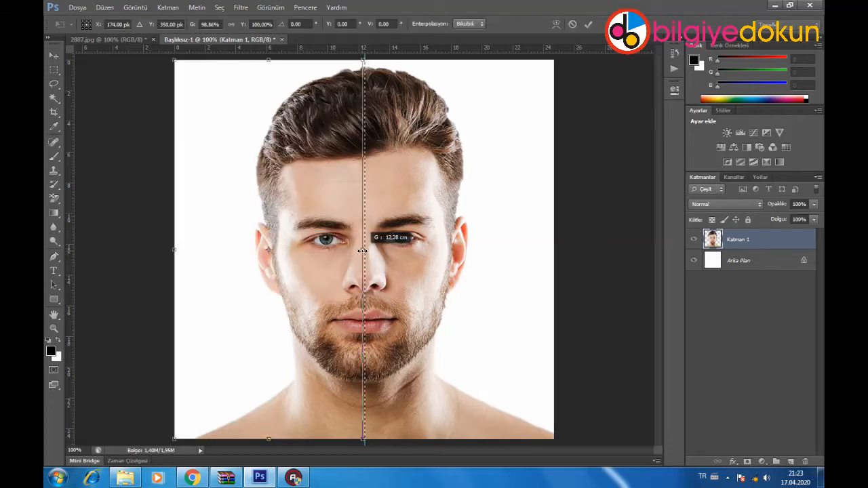
drag(363, 252, 363, 252)
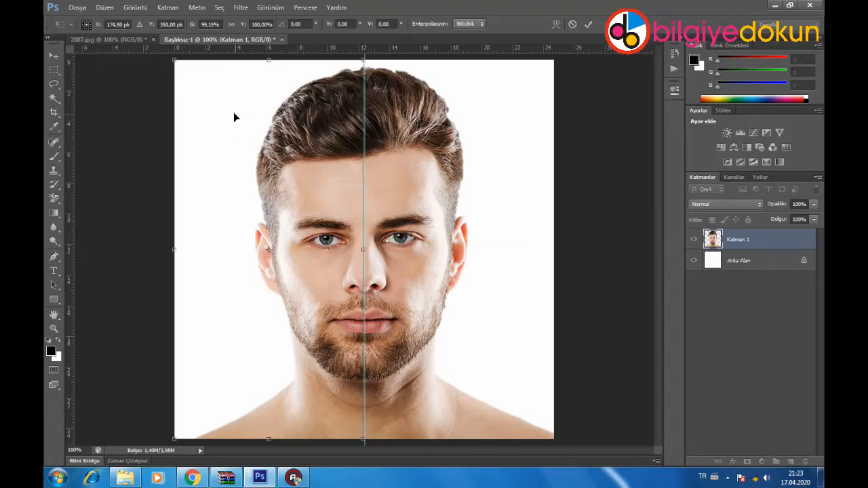
key(Return)
Invert the selection and add a layer mask to Katman 1 that hides the viewer's left half of the man.
click(220, 8)
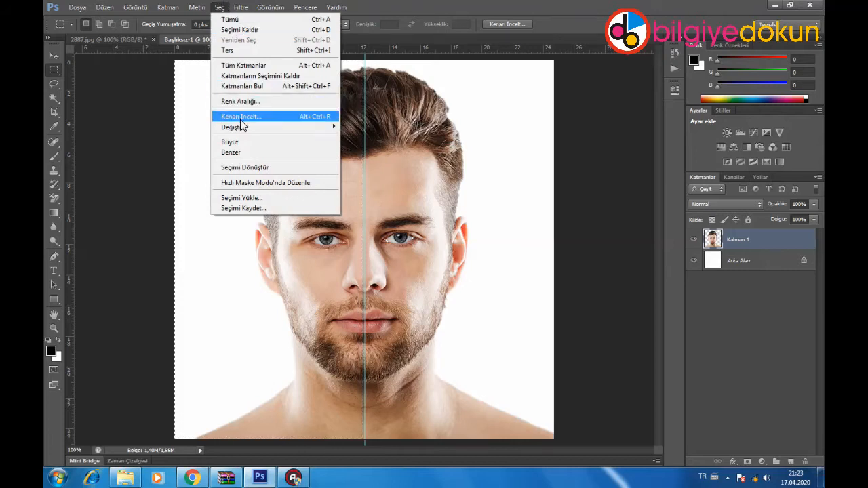
click(239, 51)
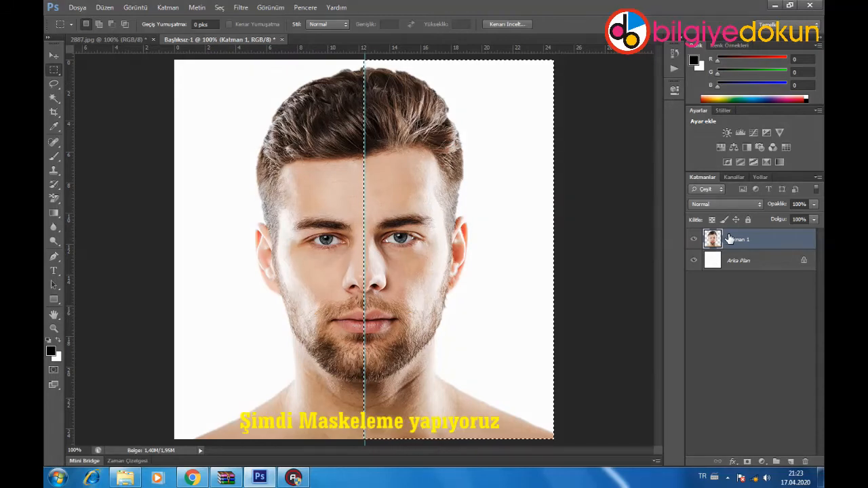
click(748, 462)
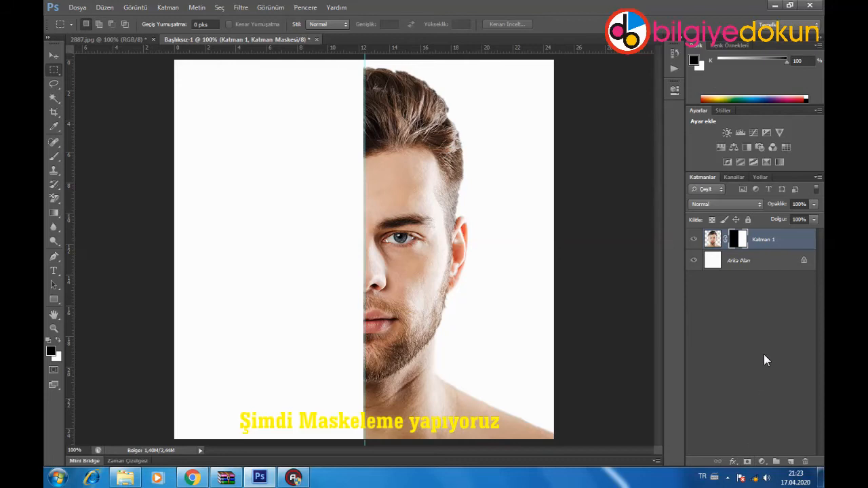
Duplicate the masked layer Katman 1 under the default name.
click(764, 242)
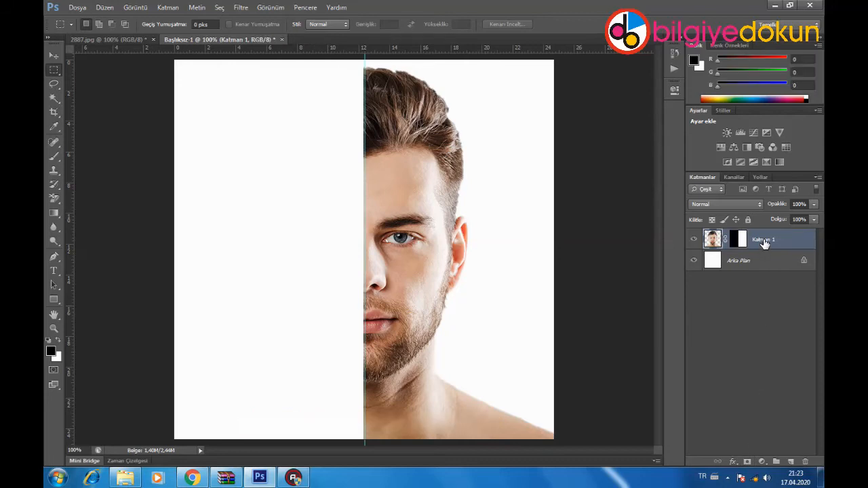
right_click(763, 242)
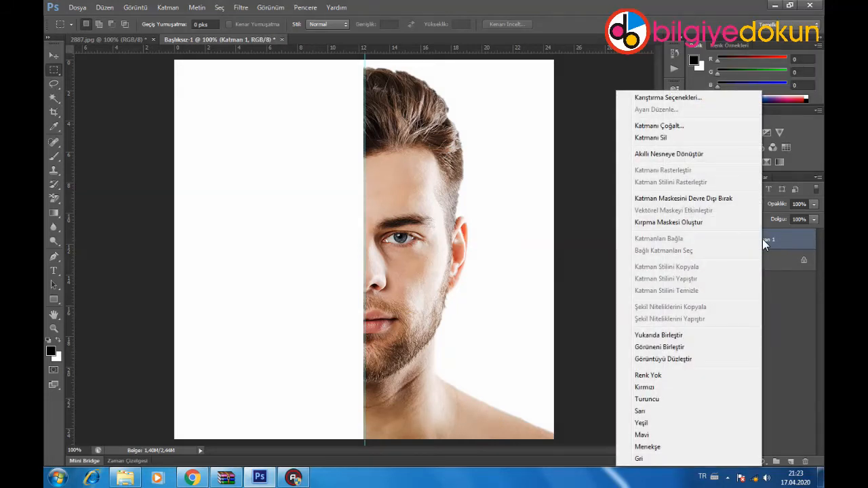
click(682, 126)
click(540, 146)
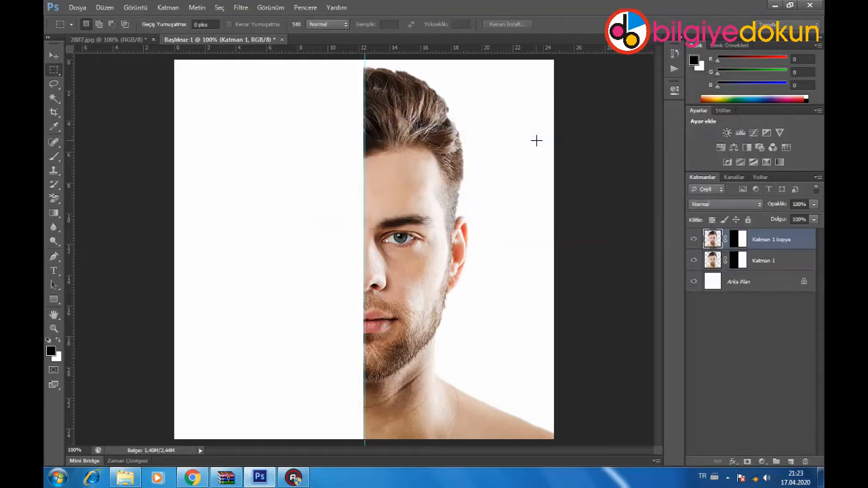
Delete the layer mask from the upper layer, Katman 1 kopya, and collapse the mask properties.
click(741, 240)
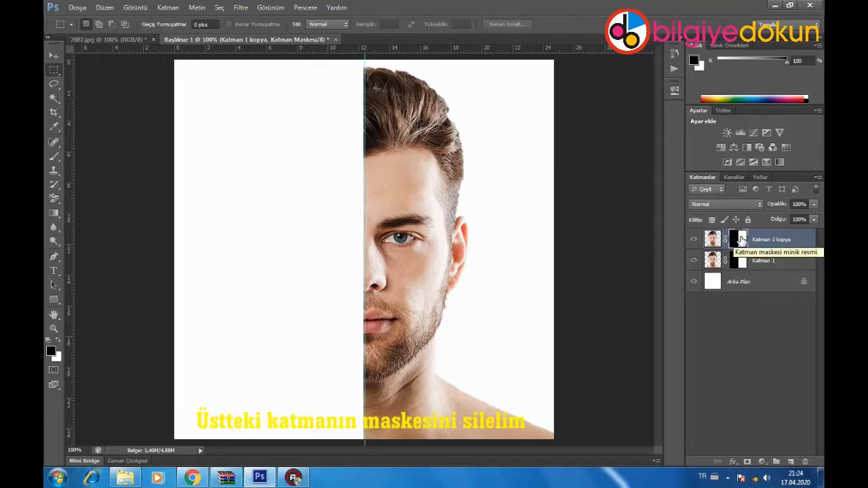
double_click(740, 239)
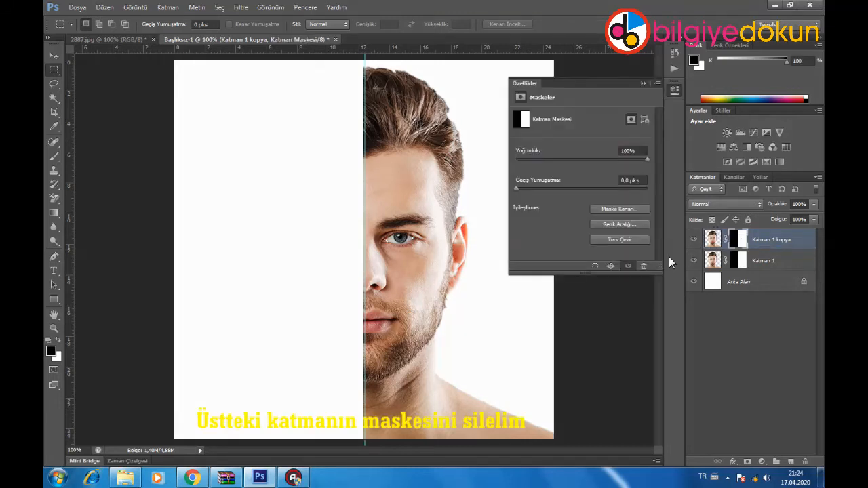
click(645, 268)
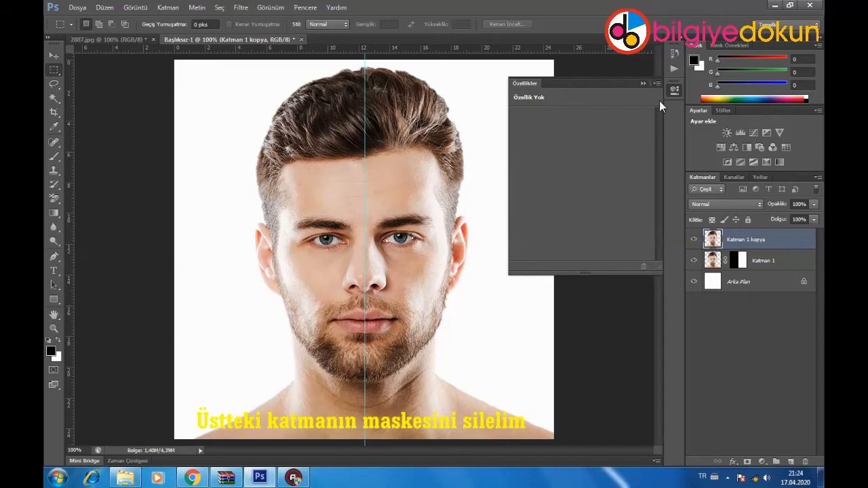
click(643, 84)
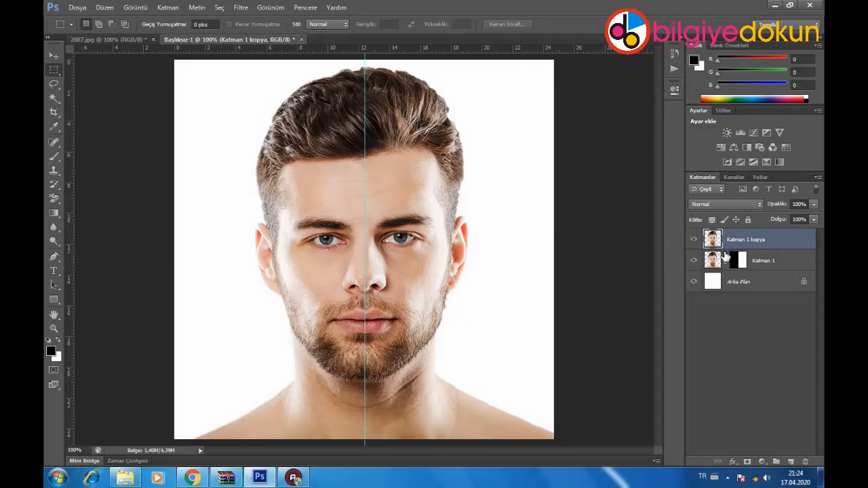
Compare the upper layer hidden and shown, and desaturate Katman 1 kopya.
click(694, 240)
click(694, 239)
click(110, 8)
mouse_move(129, 9)
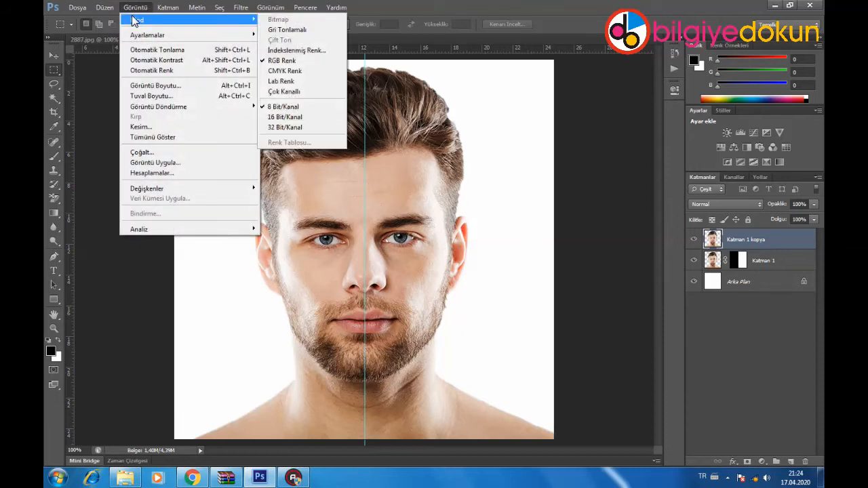
mouse_move(220, 34)
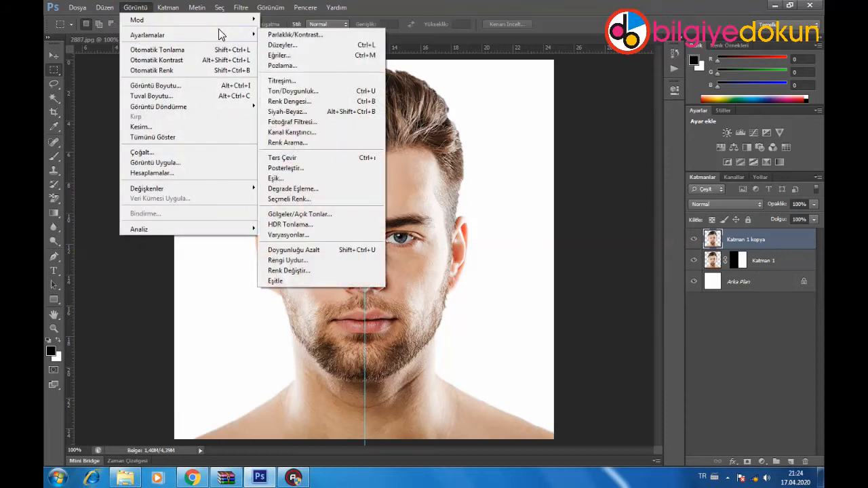
click(328, 250)
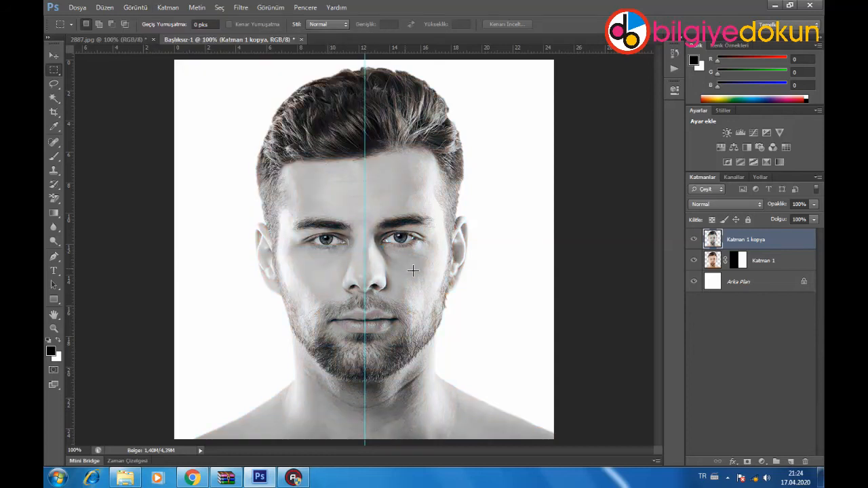
Desaturate the image of the masked layer Katman 1.
click(712, 263)
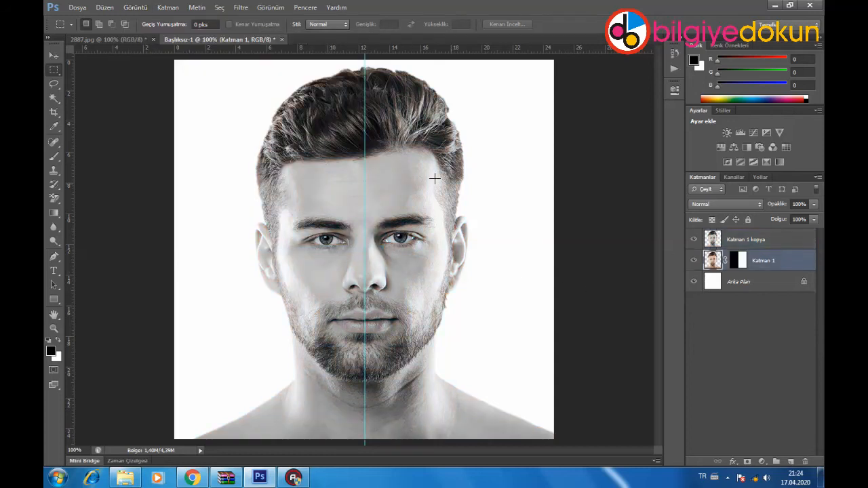
click(135, 7)
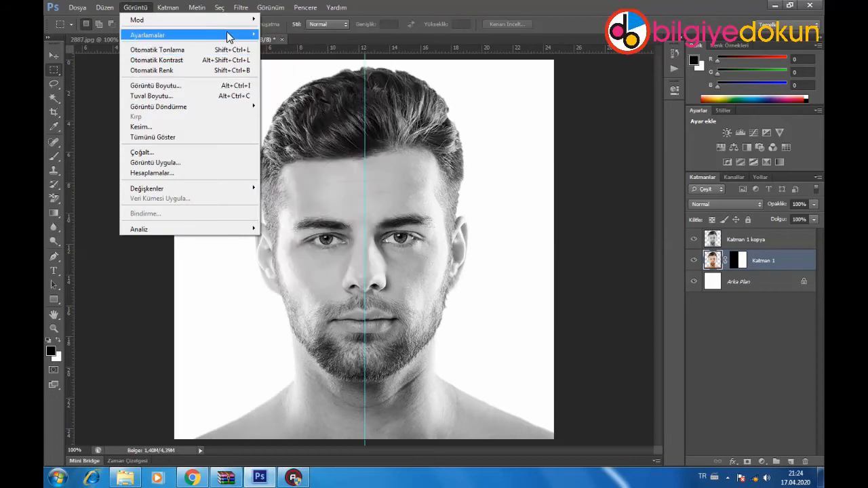
click(317, 251)
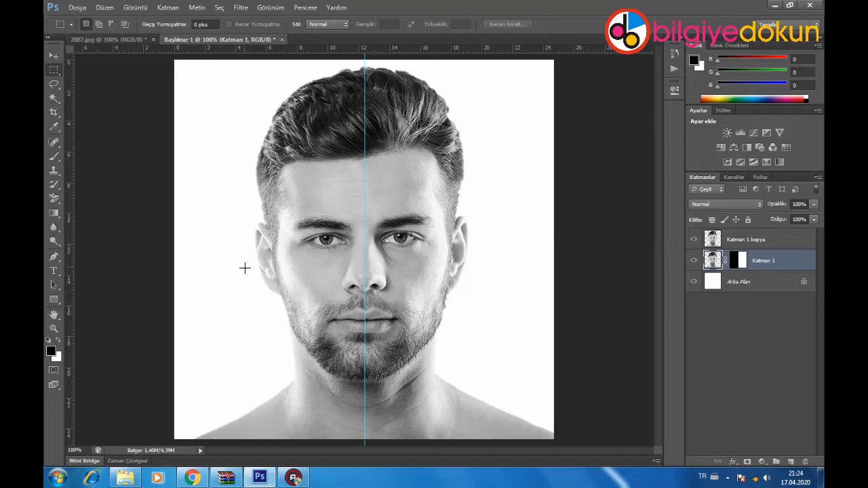
Start a text line on the white area beside the man's head and set its font to Impact.
click(55, 272)
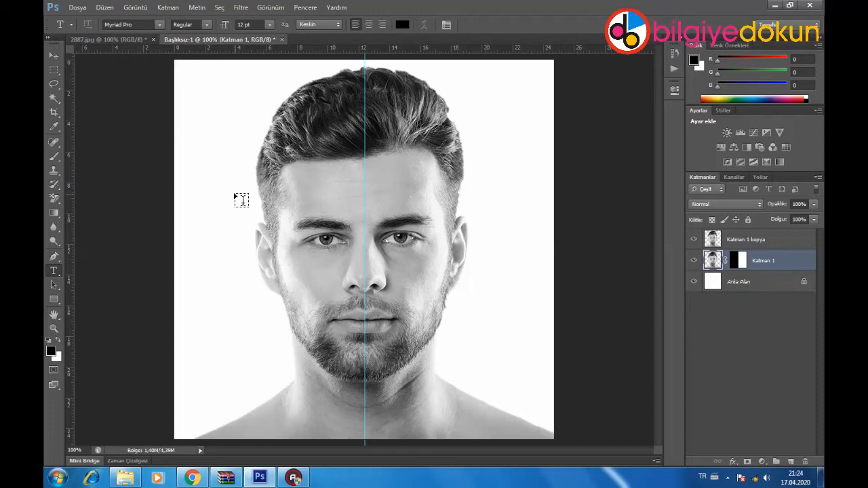
click(241, 200)
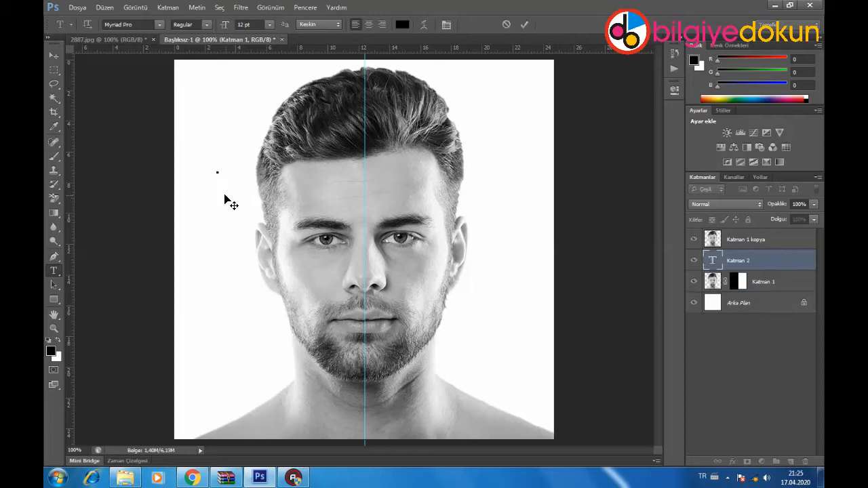
click(161, 25)
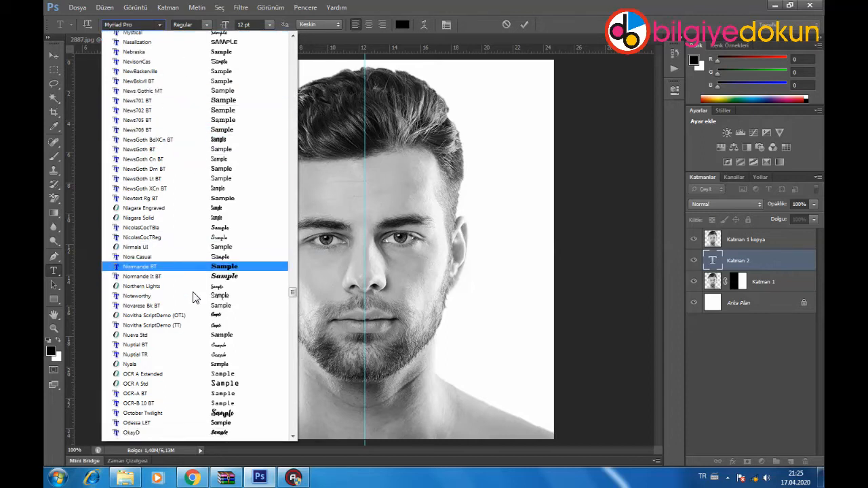
scroll(194, 295, down, 4)
drag(292, 291, 290, 235)
scroll(182, 238, up, 1)
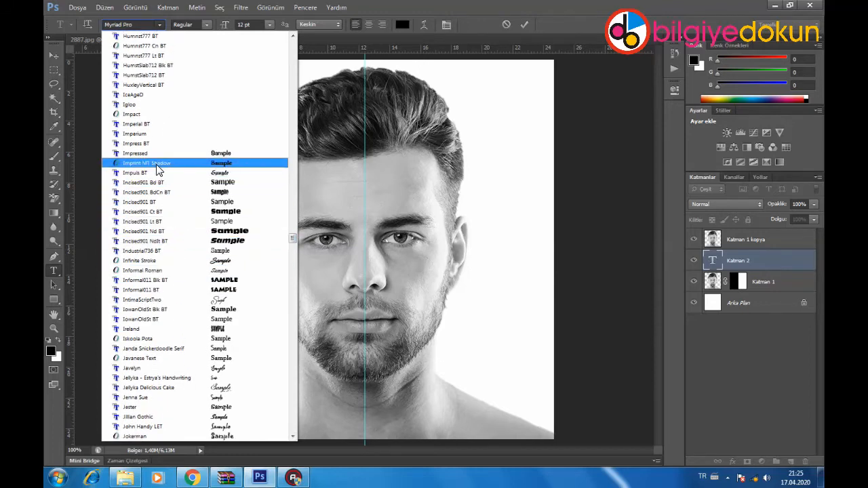
click(152, 116)
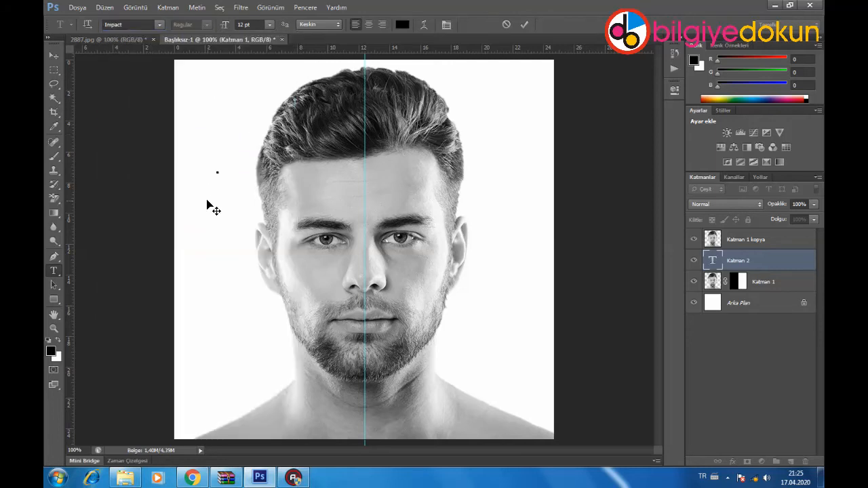
Set the font size to 60 pt, enter the text "BU" beside the head and finish with the Move tool.
click(270, 25)
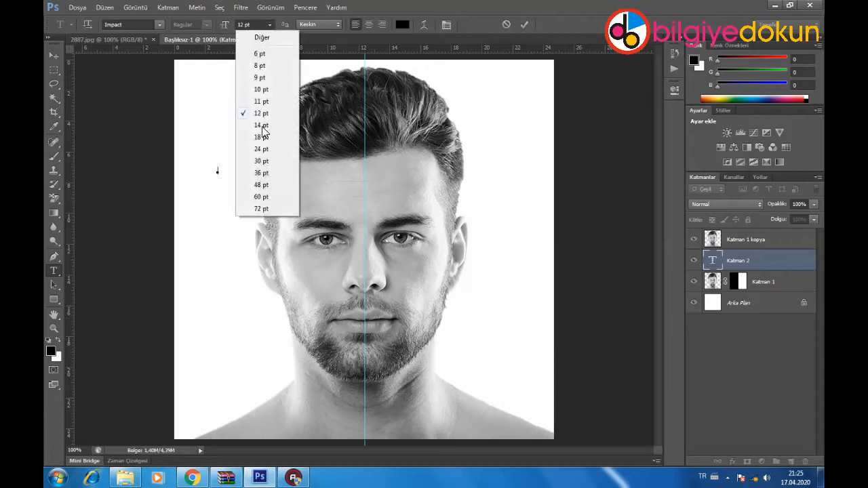
click(264, 197)
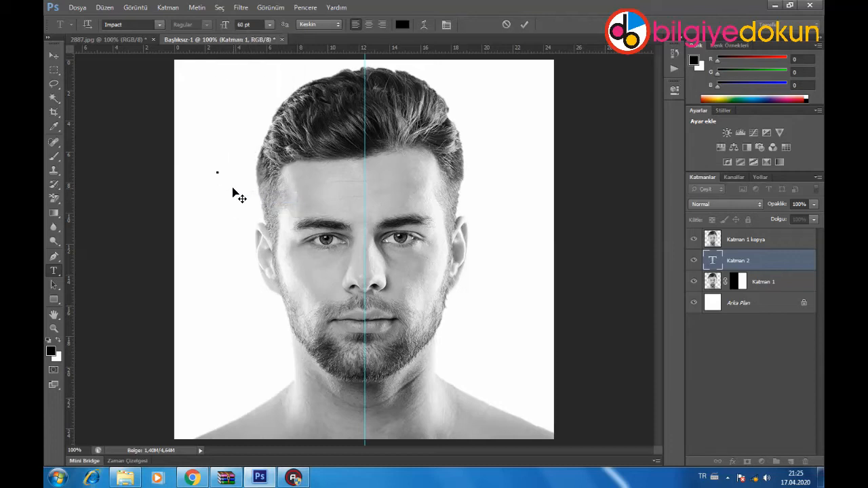
text(BU)
click(54, 54)
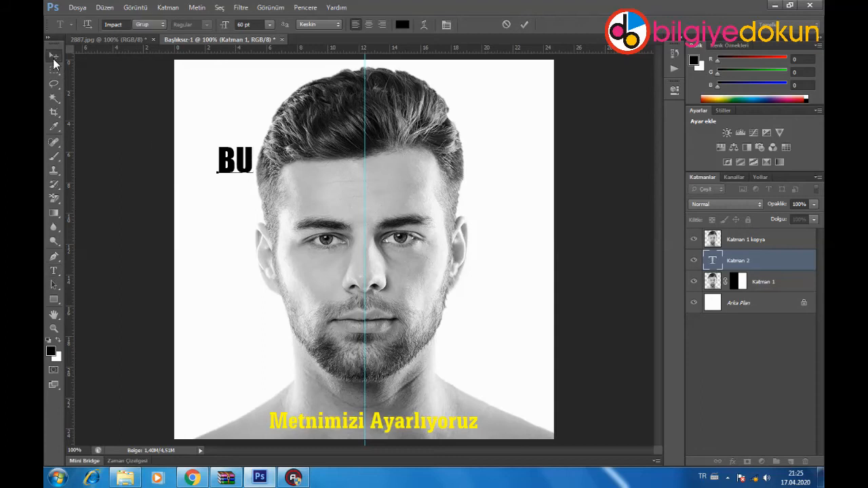
Move the BU text onto the hair beside the centre guide, bring its layer to the top and scale it to about 132%.
drag(238, 168, 346, 95)
drag(752, 264, 742, 234)
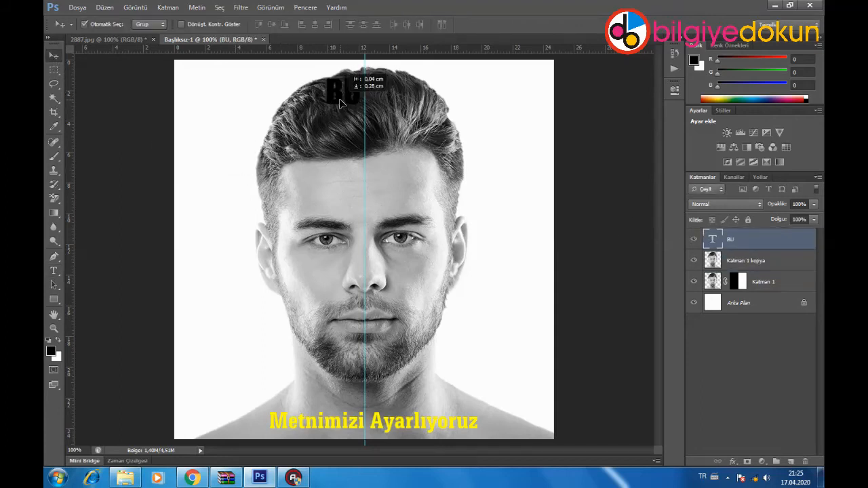
key(ctrl+t)
drag(332, 115, 319, 126)
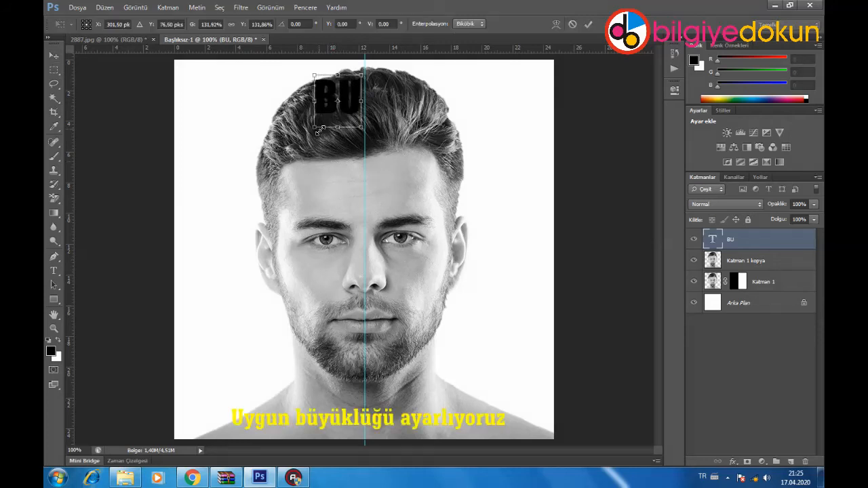
key(Return)
Duplicate the BU text layer, place the copy directly below the original and change its text to "YAN".
click(169, 8)
click(185, 27)
click(525, 146)
drag(344, 107, 343, 146)
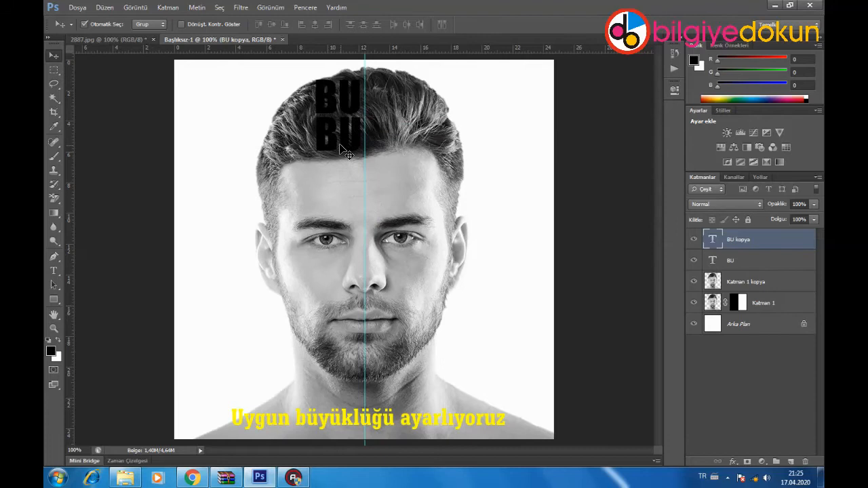
click(53, 271)
double_click(326, 140)
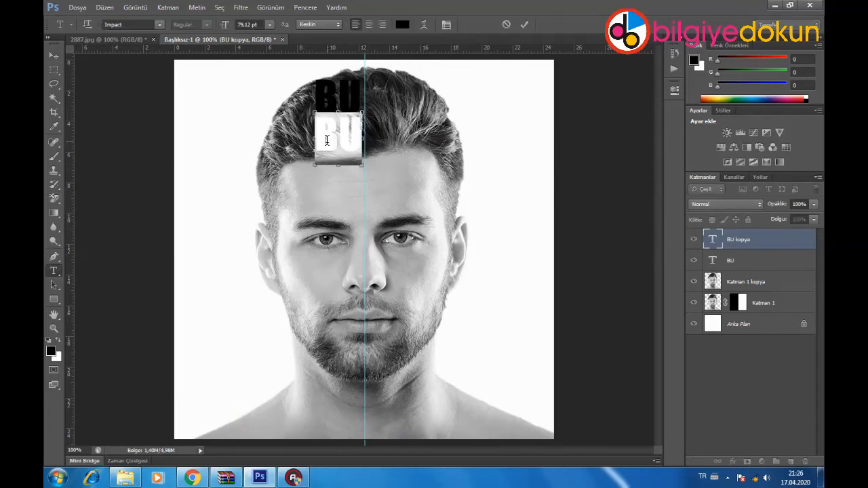
text(YAN)
click(54, 54)
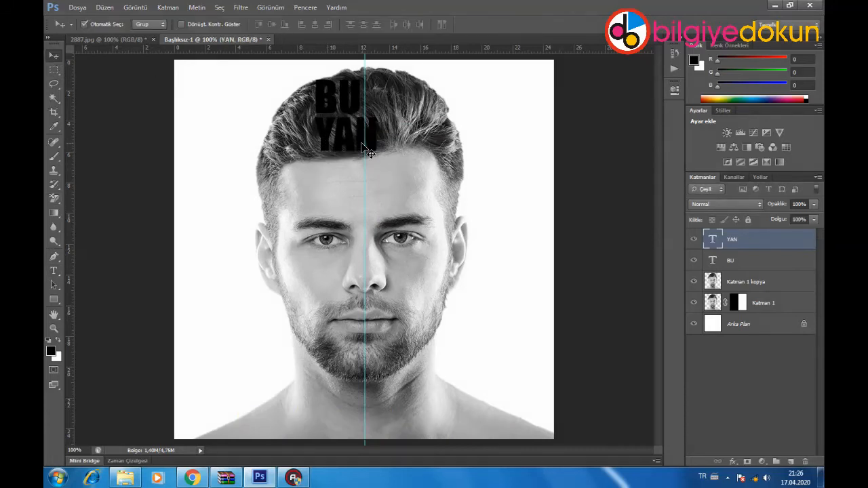
Hide the layer Katman 1 kopya and align the end of YAN with the end of BU beside the guide.
click(693, 281)
drag(358, 152, 345, 179)
Duplicate the YAN layer, change the copy's text to "DAN" and align it below YAN beside the guide.
click(168, 7)
click(182, 37)
click(521, 145)
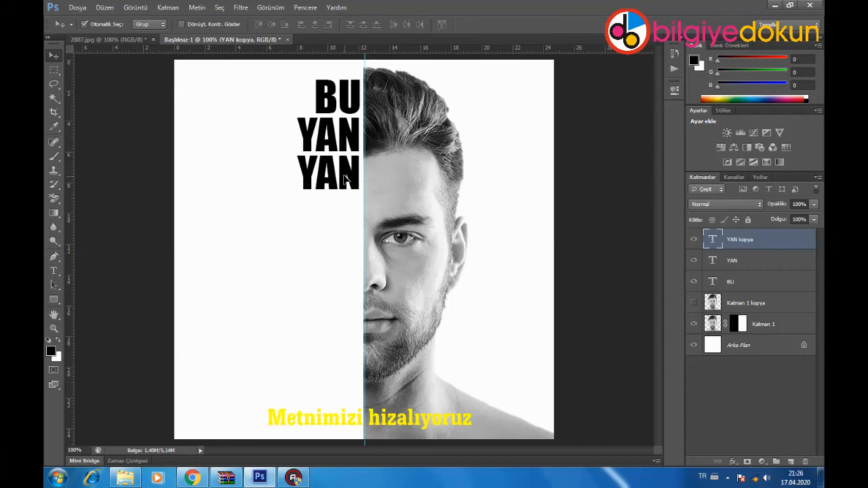
shift+click(349, 139)
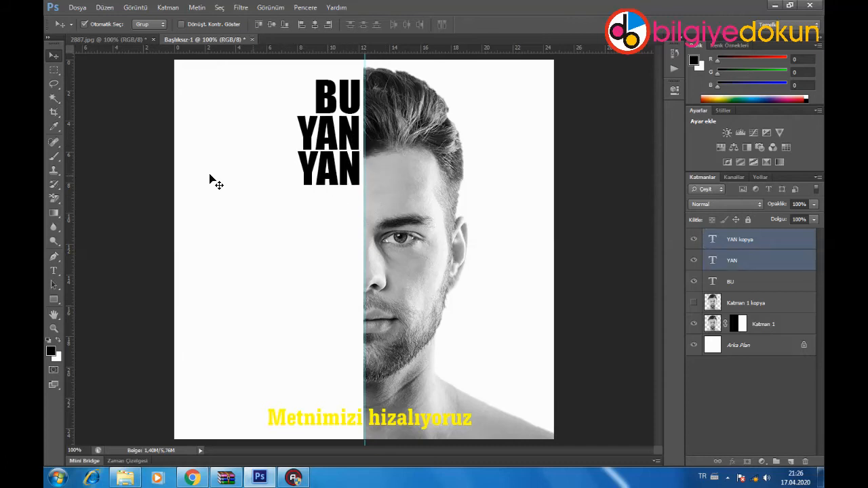
click(53, 271)
click(319, 168)
key(BackSpace)
text(D)
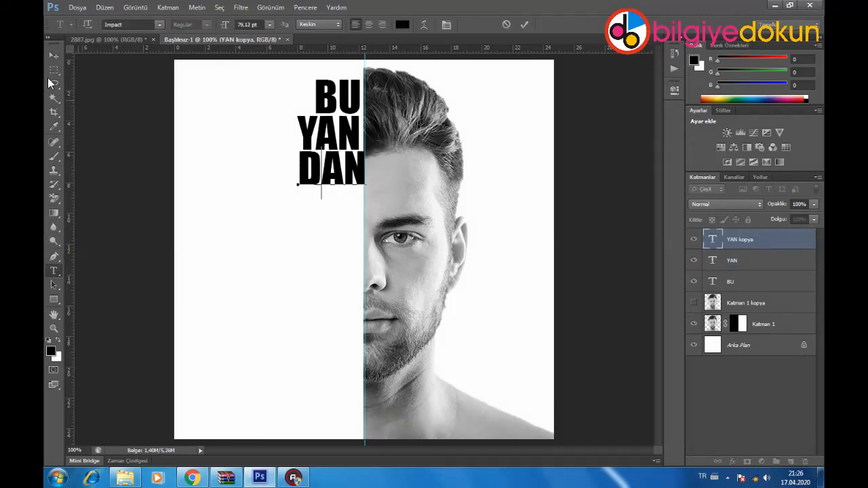
key(ctrl+Return)
drag(355, 172, 350, 172)
Show Katman 1 kopya again and enlarge DAN until it spans the half forehead from the guide to the temple.
key(ctrl+t)
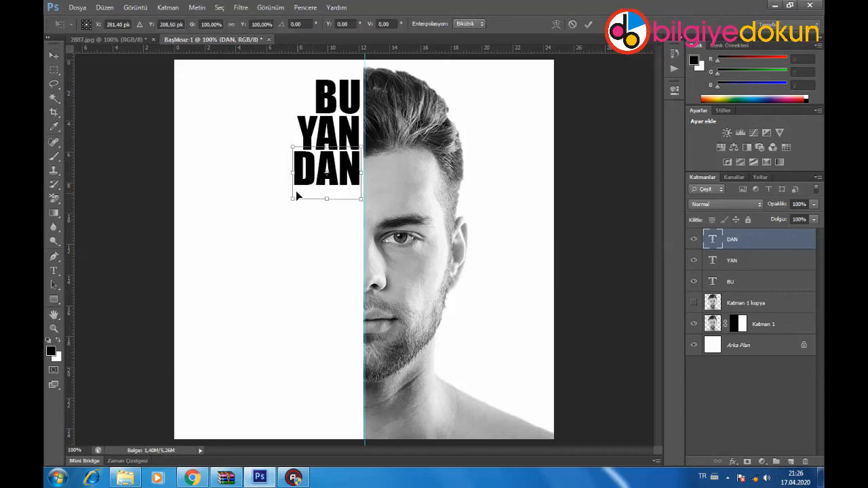
drag(293, 199, 282, 205)
key(Return)
click(693, 302)
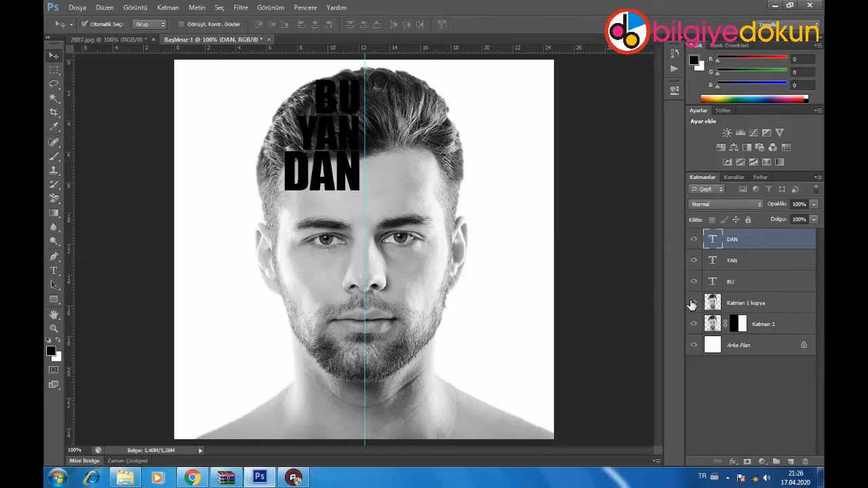
key(ctrl+t)
drag(284, 192, 272, 215)
key(Return)
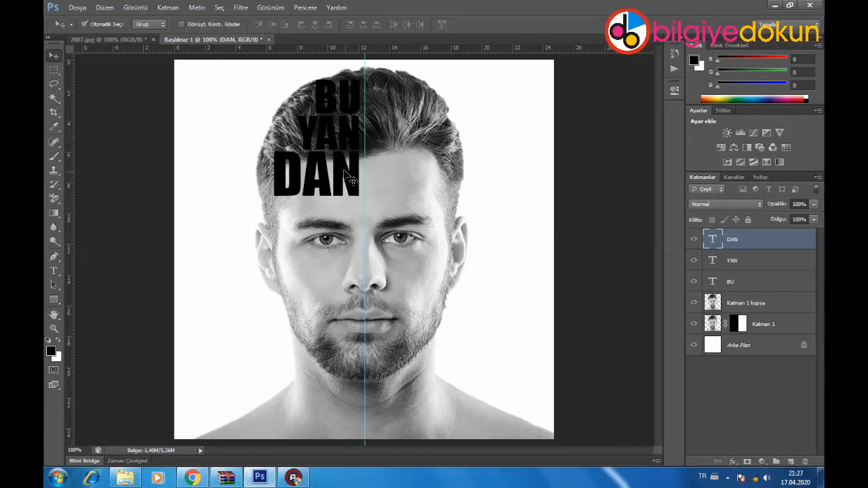
Duplicate the DAN layer, change the copy's text to "BA" and place it below DAN, ending at the guide.
click(169, 10)
click(178, 27)
click(520, 142)
drag(350, 187, 351, 235)
click(53, 271)
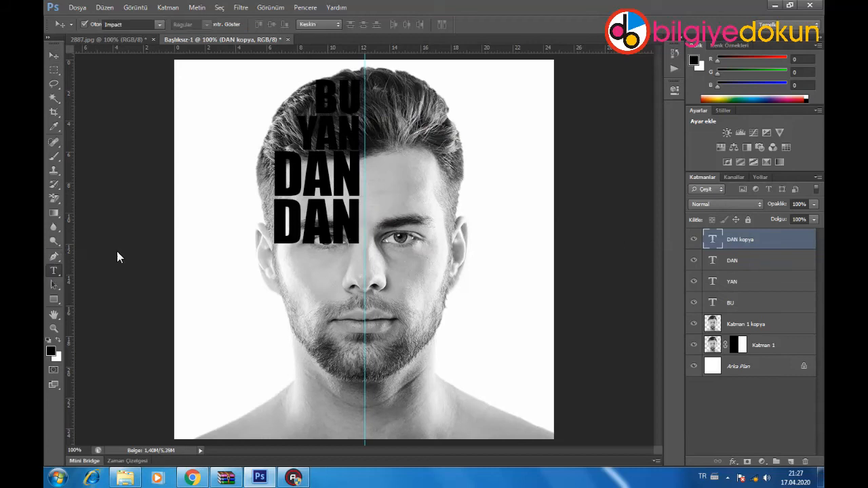
double_click(305, 215)
text(BA)
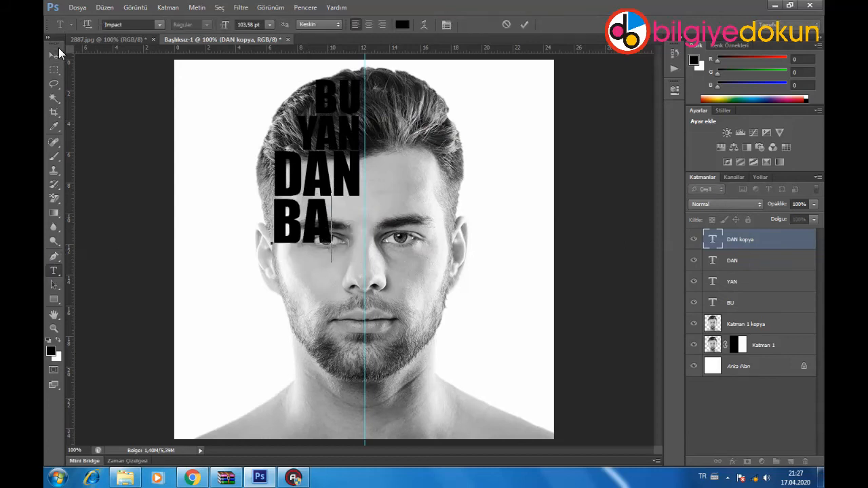
click(53, 55)
drag(322, 223, 364, 226)
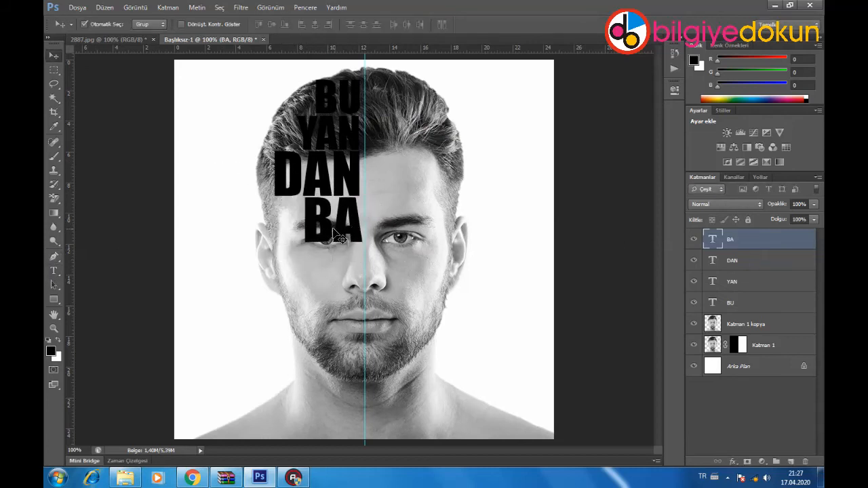
Scale BA to about 165% so it covers the eye area, keeping it below DAN and ending beside the guide.
key(ctrl+t)
drag(303, 261, 244, 292)
drag(321, 250, 324, 249)
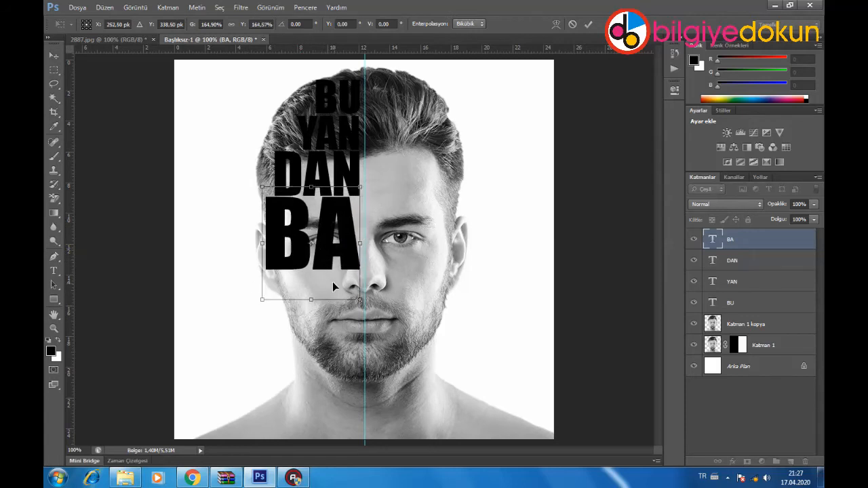
key(Return)
Duplicate the DAN layer, place the copy directly below BA and change its text to "KAR".
click(291, 179)
click(170, 8)
click(188, 29)
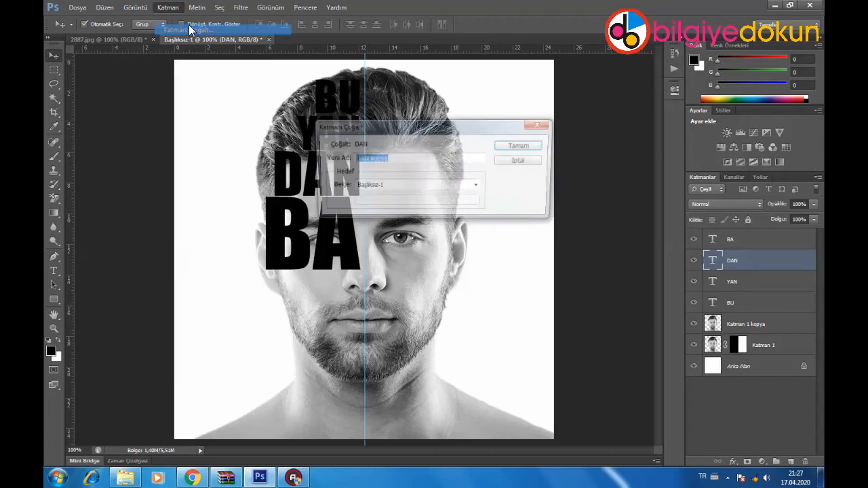
key(Return)
drag(357, 187, 358, 308)
key(t)
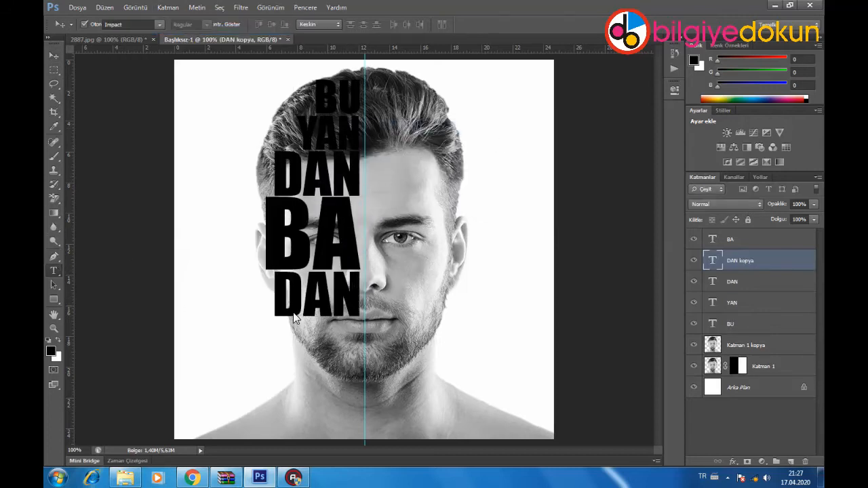
double_click(293, 302)
text(KAR)
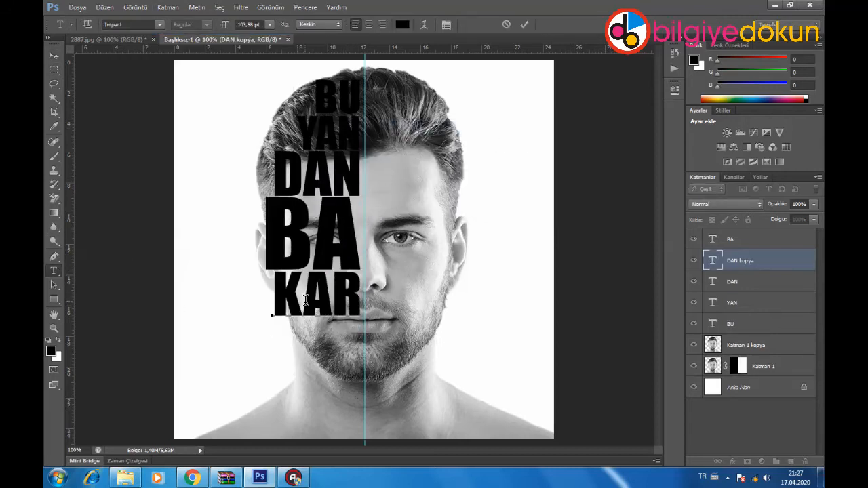
click(54, 53)
Scale KAR to about 90% and line up KAR, DAN and BA along the centre guide.
key(ctrl+t)
drag(273, 331, 284, 328)
key(Right)
key(Right)
key(Right)
key(Down)
key(Down)
key(Down)
key(Down)
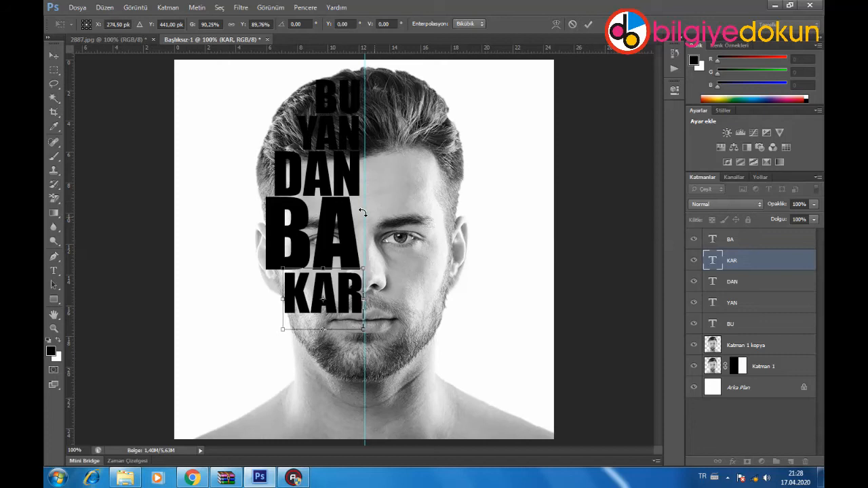
key(Return)
click(352, 186)
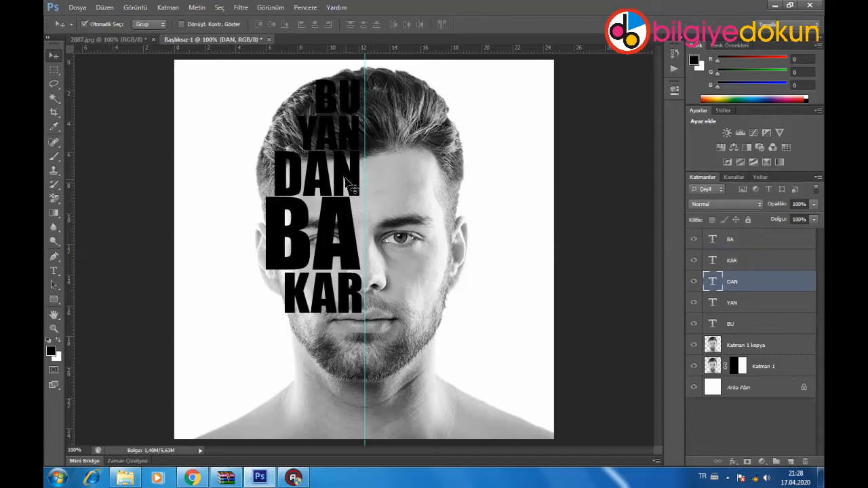
click(358, 265)
Duplicate the KAR layer, place the copy directly below it and change its text to "KEN".
click(306, 309)
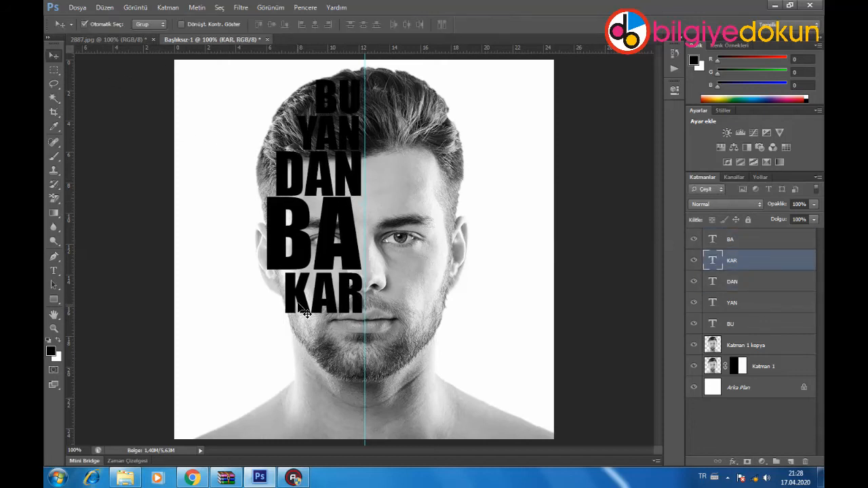
click(168, 7)
click(188, 31)
key(Return)
drag(343, 298, 343, 339)
key(t)
double_click(325, 334)
text(KEN)
click(54, 55)
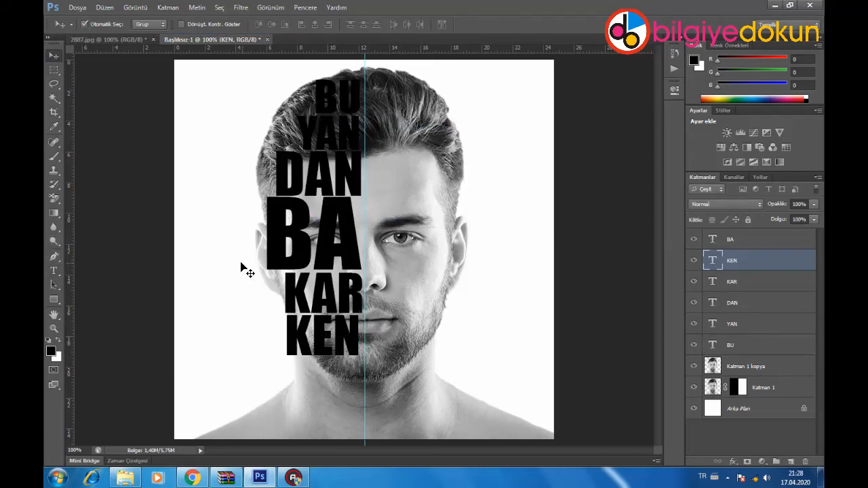
Scale KEN to about 86% and position it right below KAR, ending beside the guide.
key(ctrl+t)
drag(286, 311, 297, 320)
drag(355, 347, 354, 337)
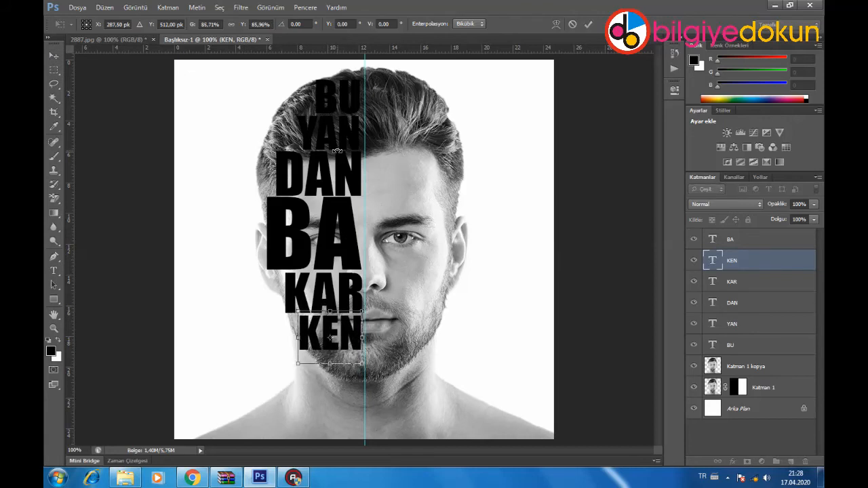
key(Return)
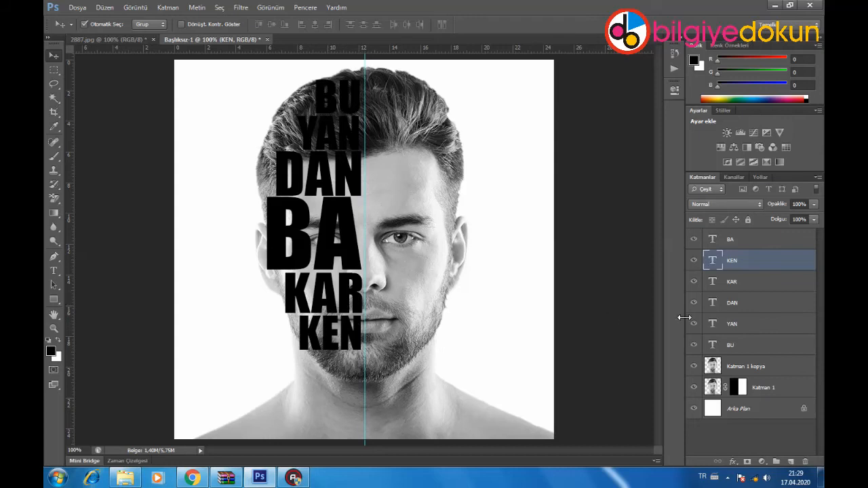
Select all six text layers from BA to BU and nudge them together into place beside the guide.
click(739, 239)
shift+click(727, 346)
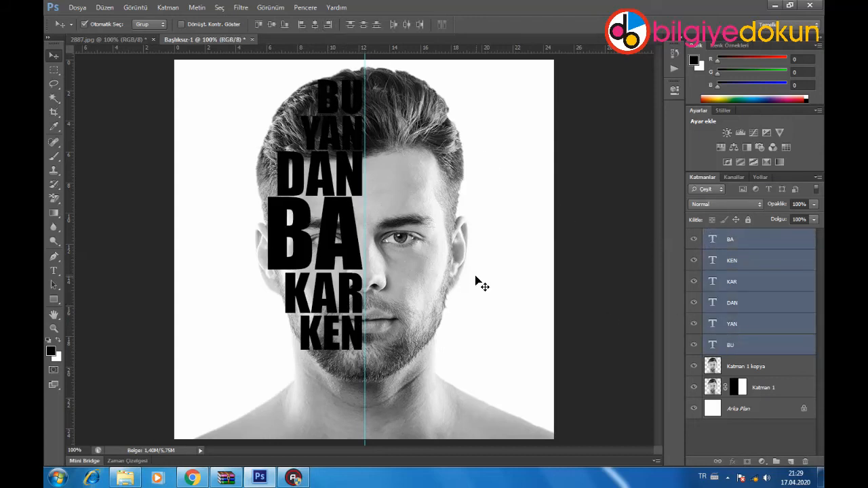
key(Left)
Rasterize the six selected text layers and merge them into a single layer.
right_click(803, 249)
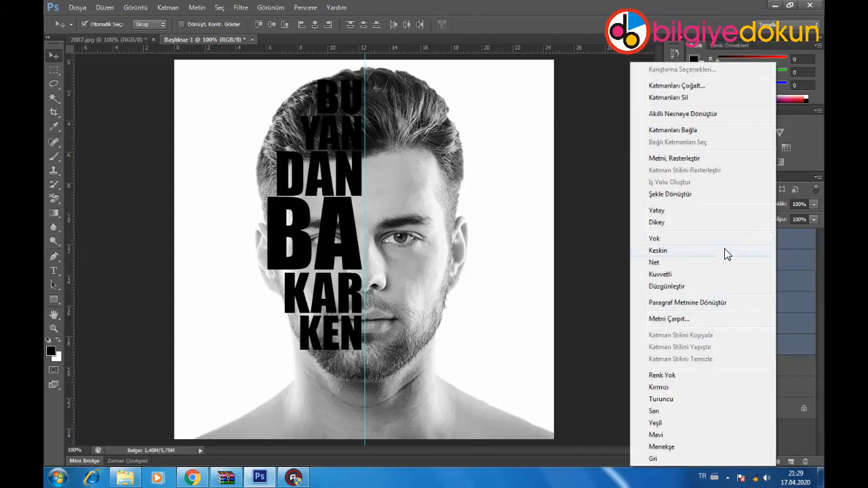
click(675, 158)
right_click(737, 237)
click(662, 336)
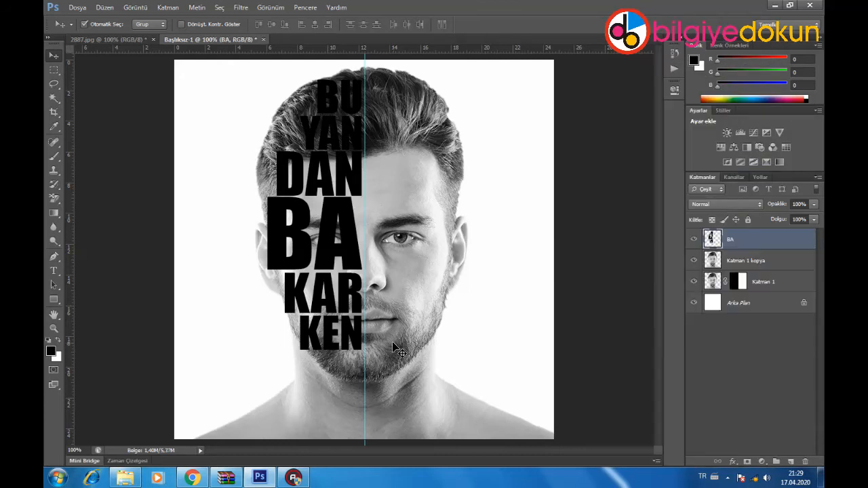
Stretch the merged text layer slightly downwards so that its last word reaches further over the chin.
key(ctrl+t)
drag(315, 350, 319, 363)
key(Return)
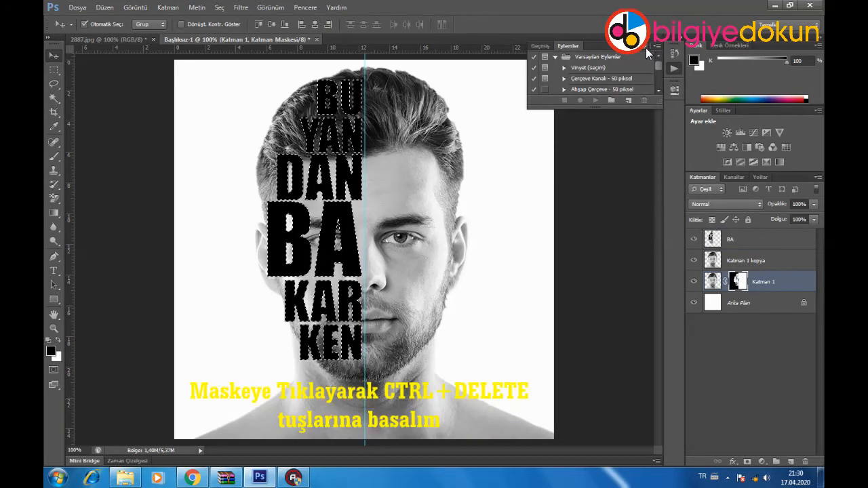
Hide the text layer BA and the unmasked layer Katman 1 kopya, and remove the letter-shaped selection.
click(646, 47)
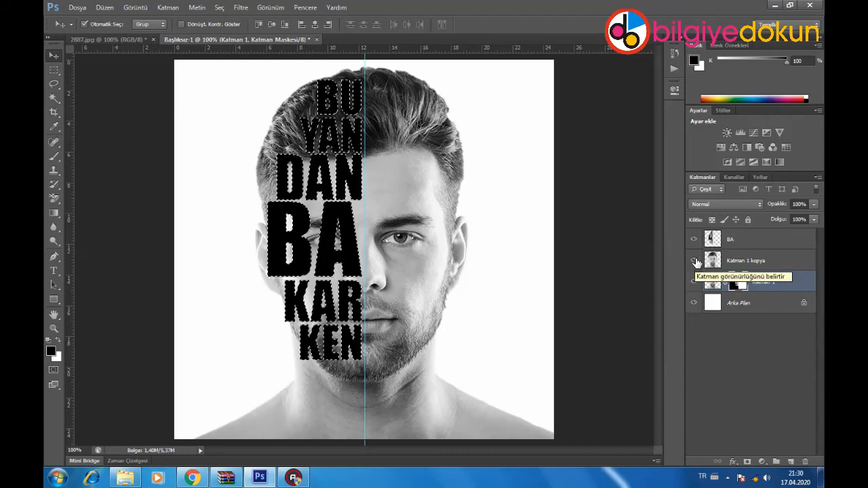
click(693, 239)
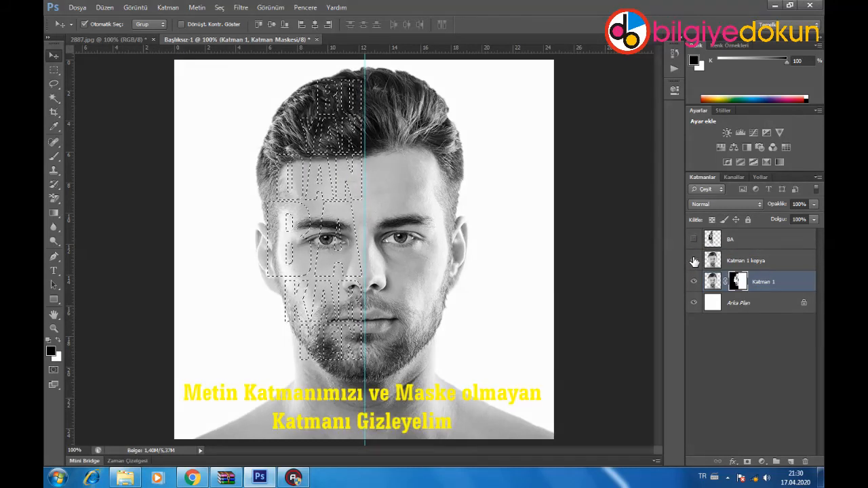
click(693, 261)
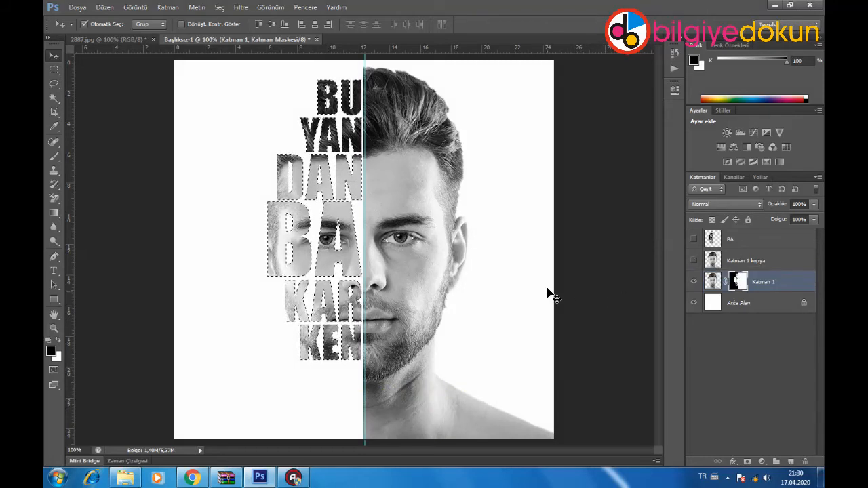
click(219, 8)
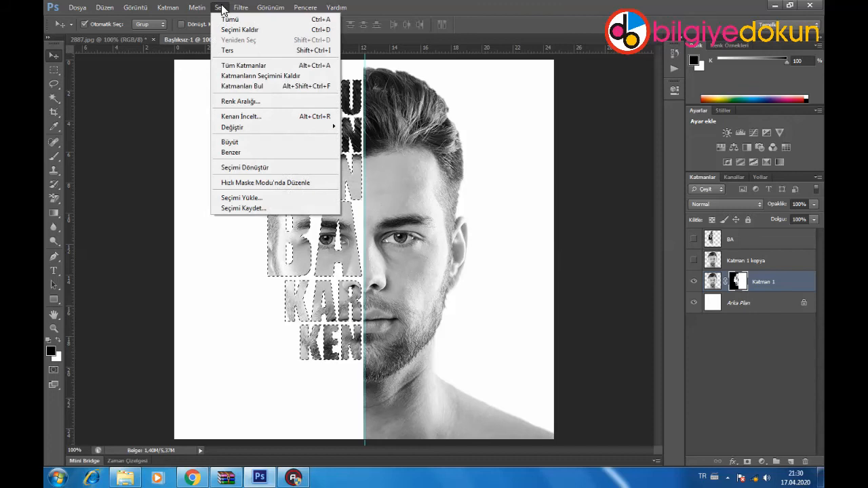
click(239, 30)
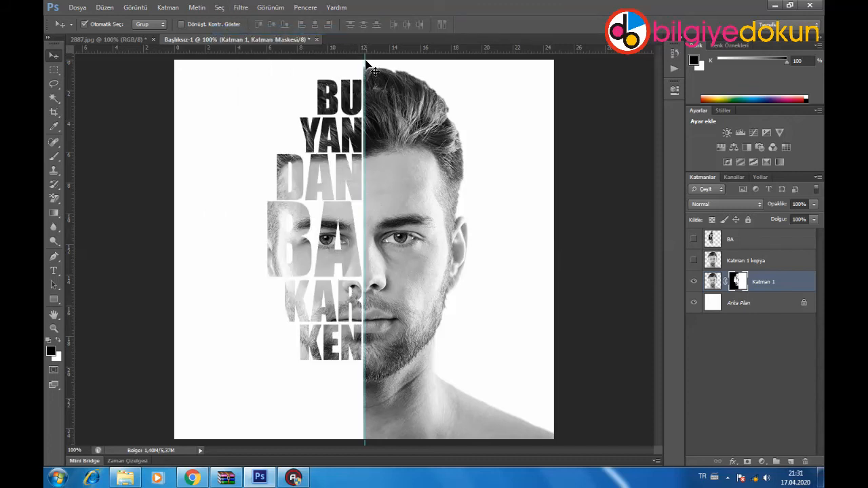
Turn off the rulers and the extras so that the centre guide is hidden.
click(271, 7)
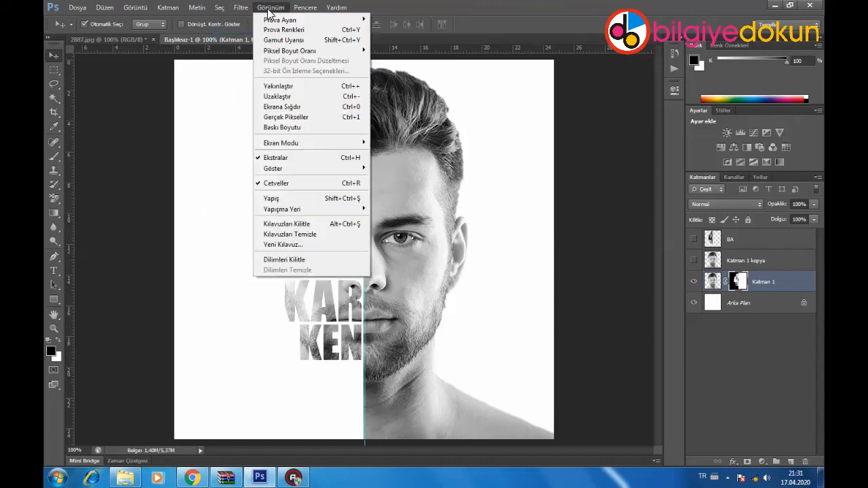
click(271, 183)
click(271, 8)
click(271, 160)
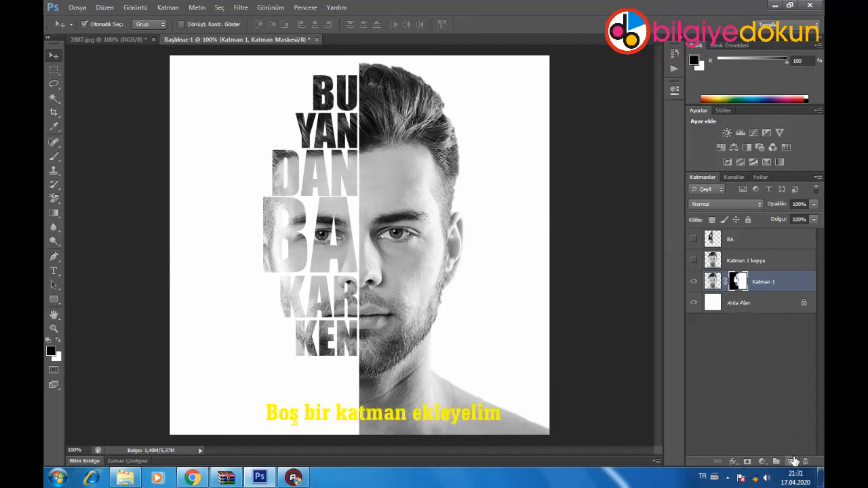
Add an empty layer and place it directly beneath the masked layer Katman 1, above the background.
click(791, 462)
drag(740, 282, 747, 313)
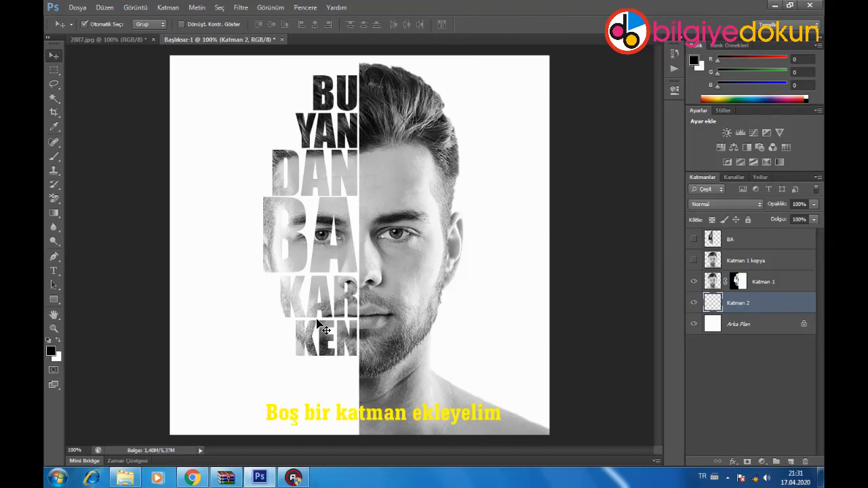
Fill the empty layer with a radial red-to-black (000000) gradient that spreads a short distance outward from the eye inside the word BA.
click(55, 212)
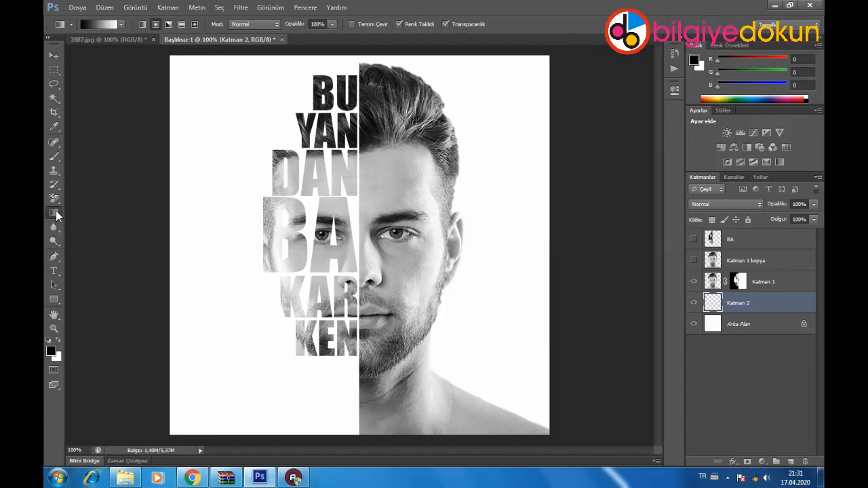
click(102, 24)
click(329, 257)
click(375, 303)
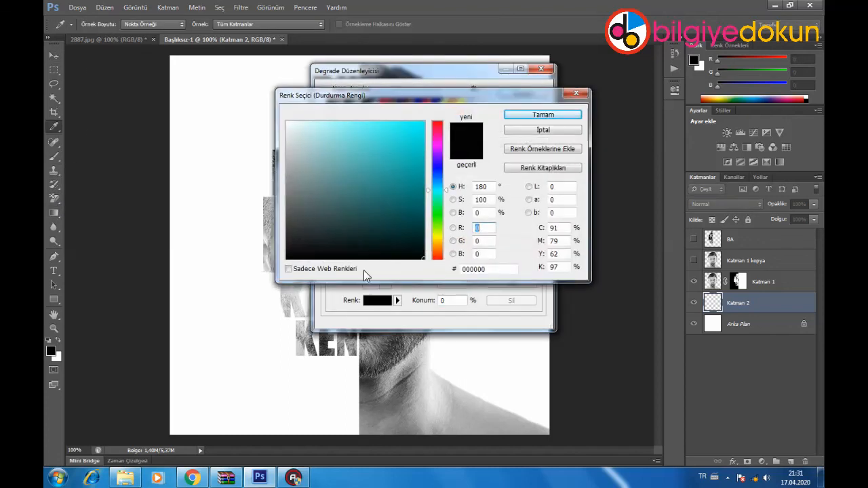
mouse_move(437, 135)
mouse_down()
mouse_move(450, 109)
mouse_move(437, 110)
mouse_up()
click(543, 115)
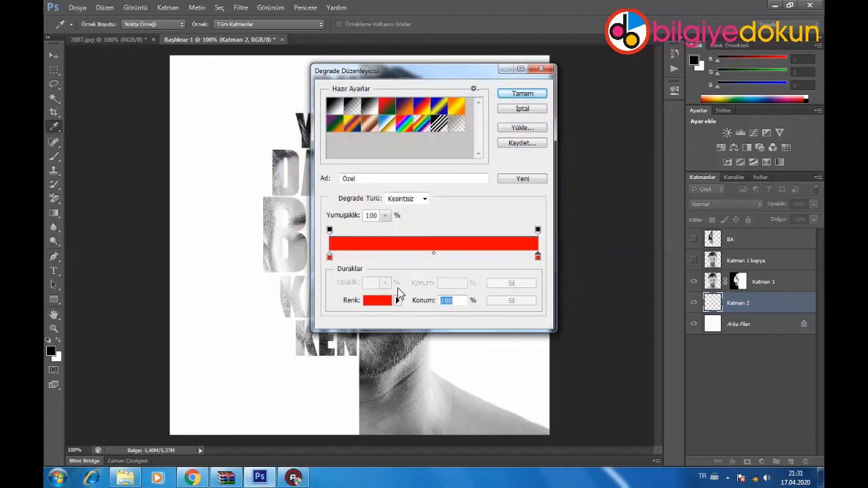
click(372, 305)
drag(385, 217, 475, 306)
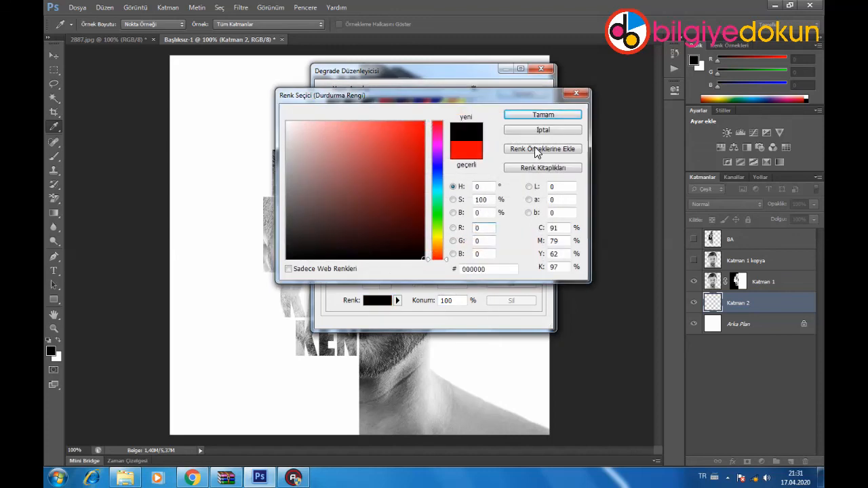
click(548, 114)
click(529, 91)
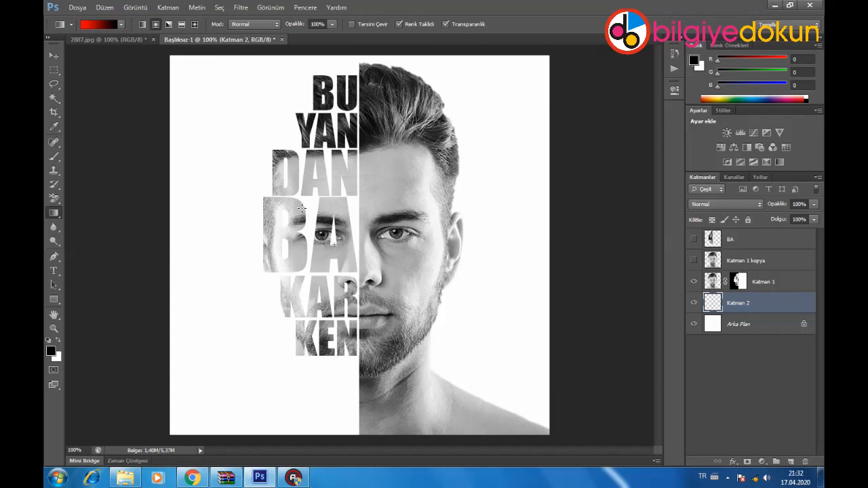
drag(331, 231, 301, 207)
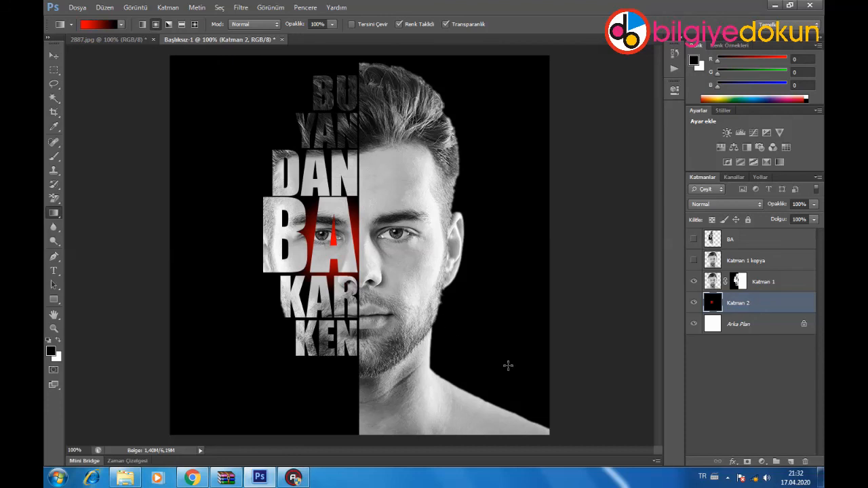
Switch to full screen mode to view the finished portrait without the interface.
click(275, 7)
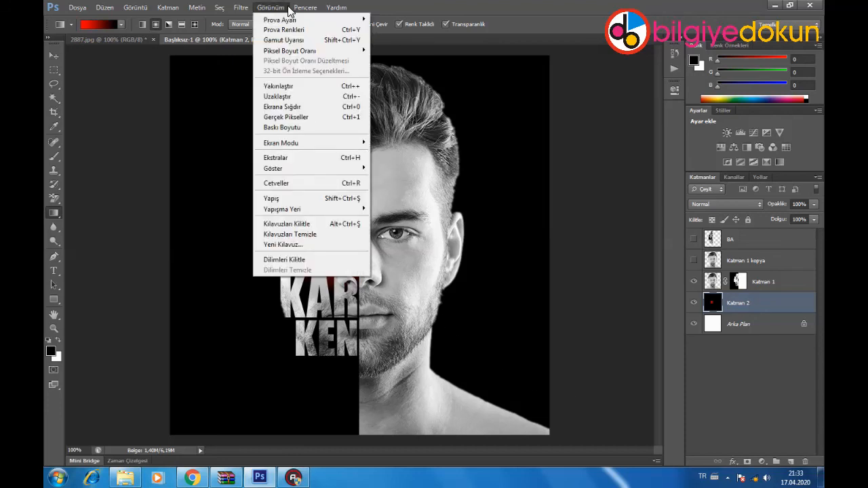
mouse_move(322, 143)
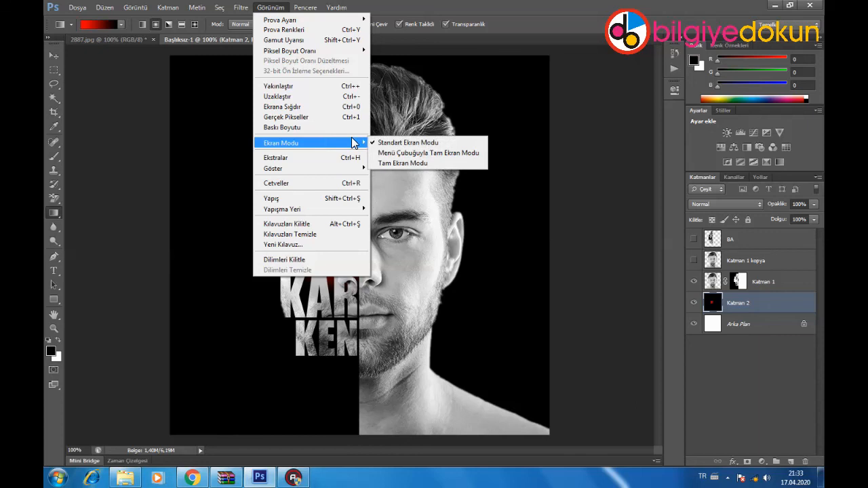
click(409, 164)
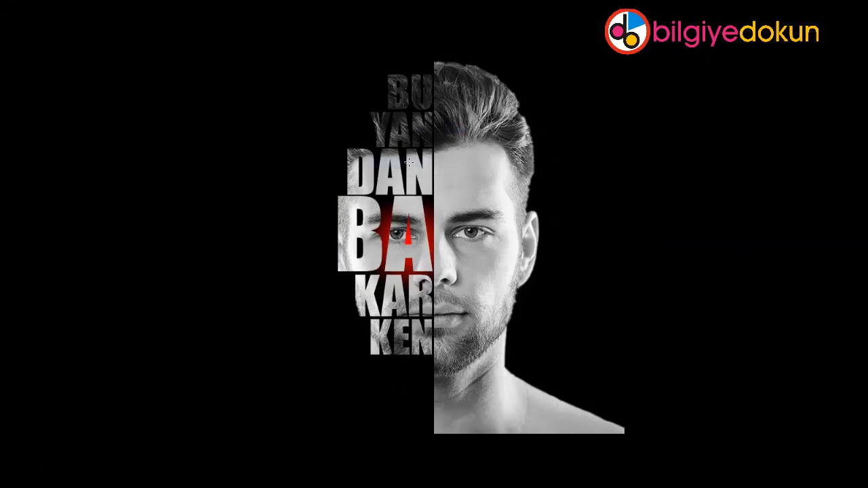